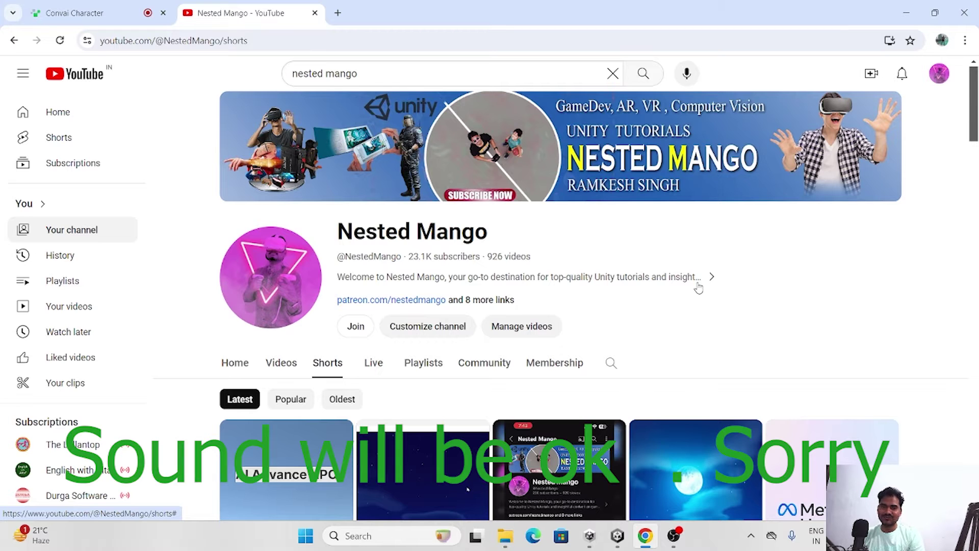
- Browse the channel's Shorts and open 'Advance AI NPC in Virtual Reality Metaverse'
scroll(698, 288, down, 4)
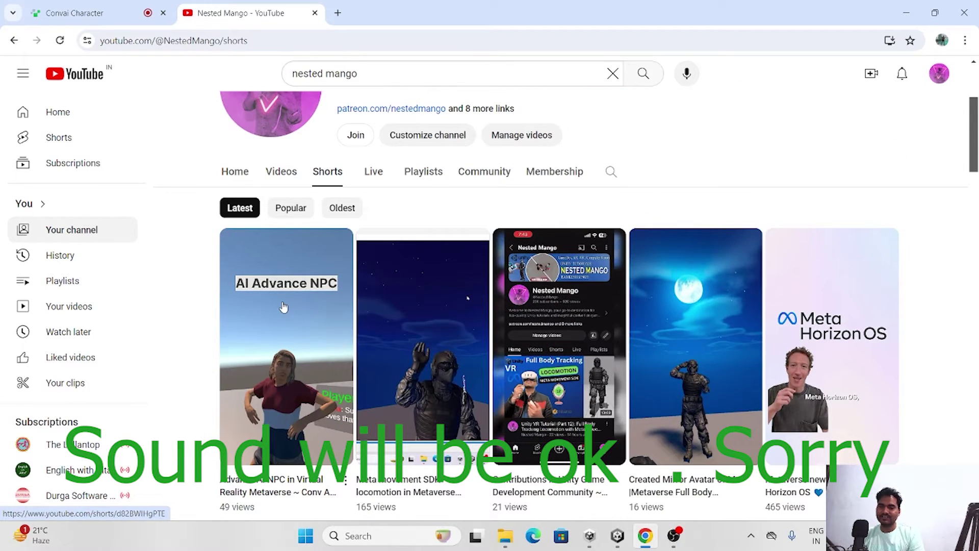
scroll(284, 307, up, 3)
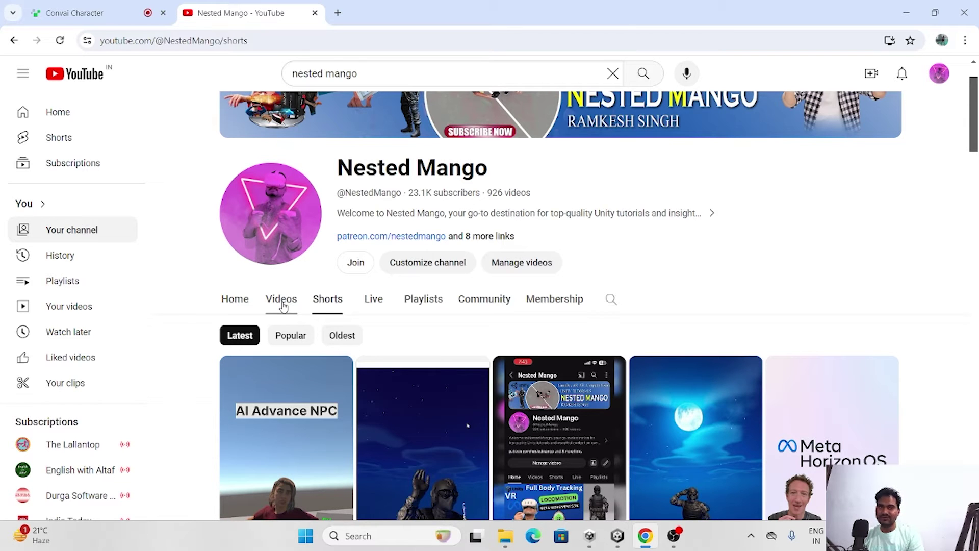
scroll(286, 308, down, 3)
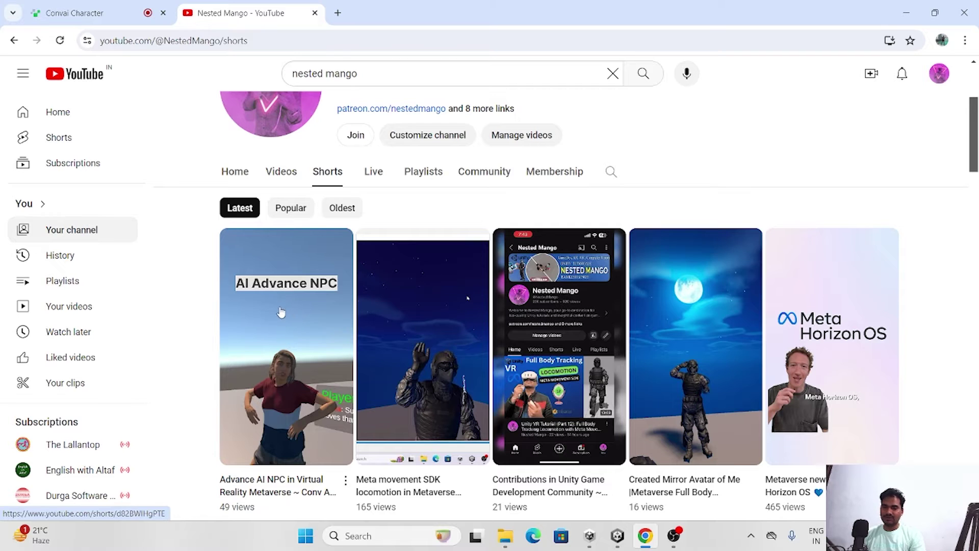
click(283, 337)
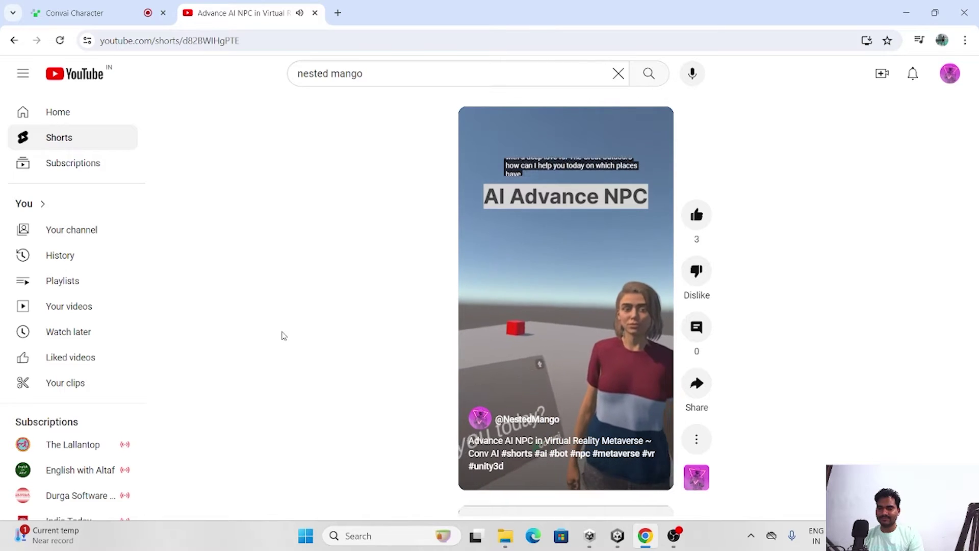
- Pause and resume the AI NPC short to watch it chat and dance
click(556, 293)
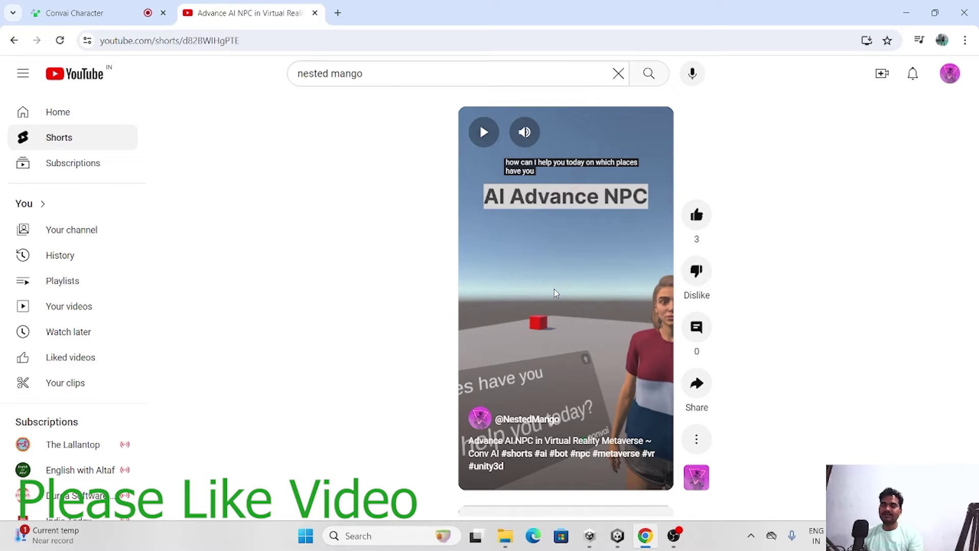
click(556, 293)
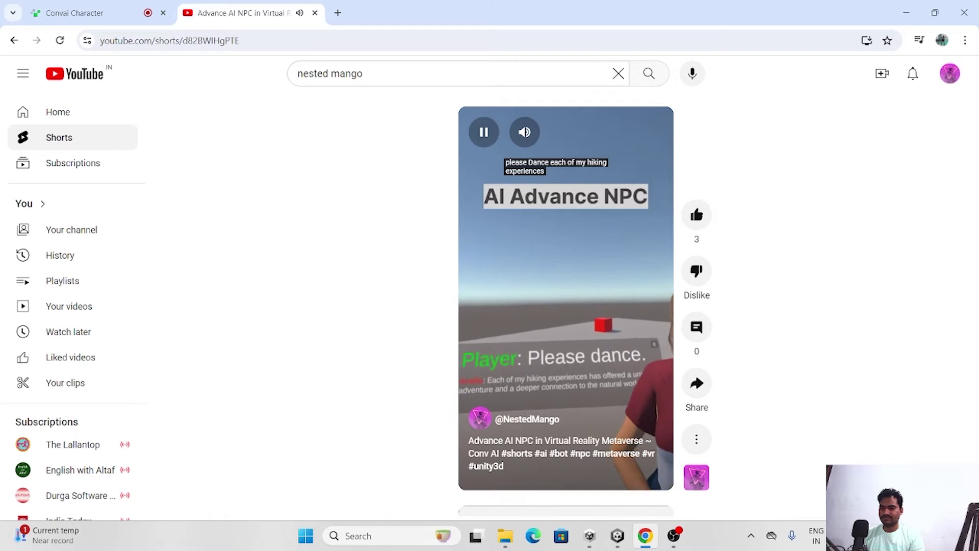
click(562, 294)
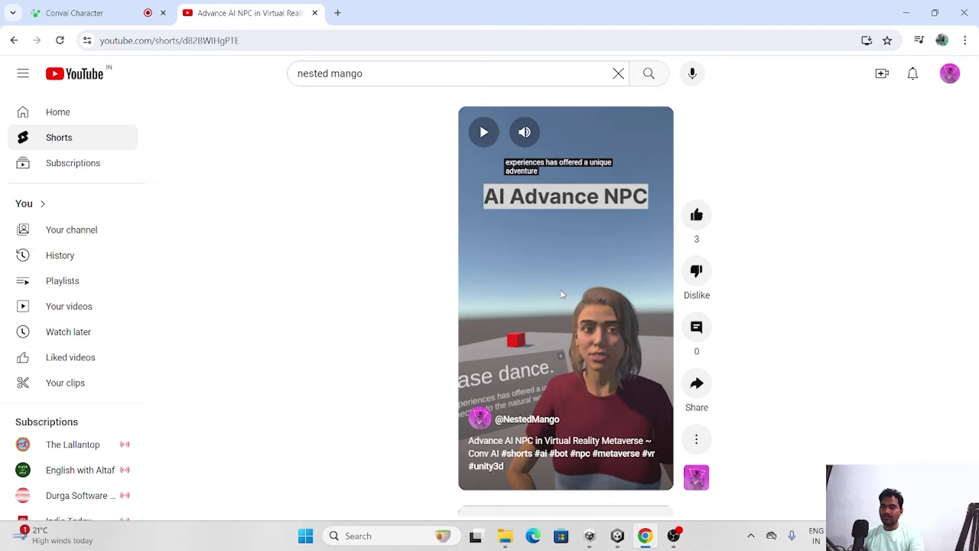
click(562, 295)
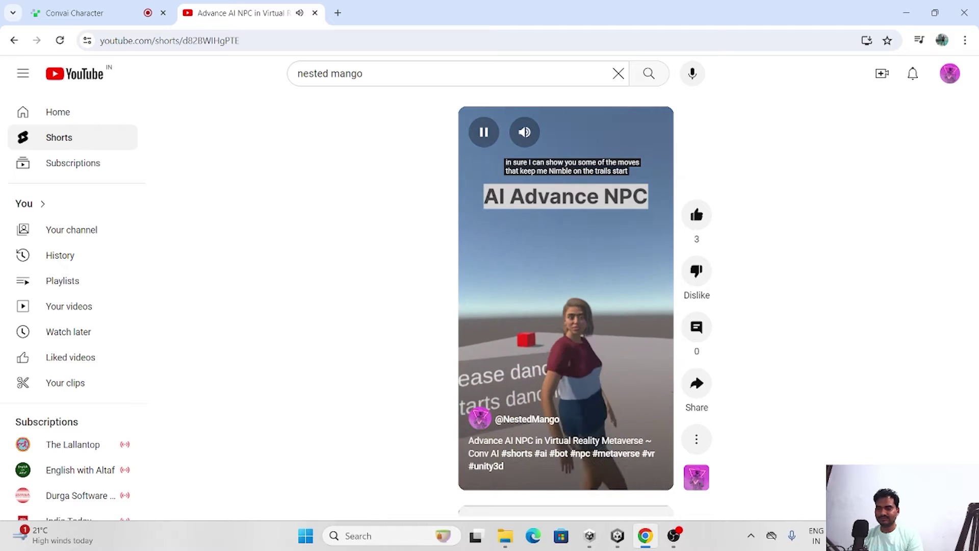
- Pause the short and launch the Asset Store website from Unity's Asset Store tab
click(585, 286)
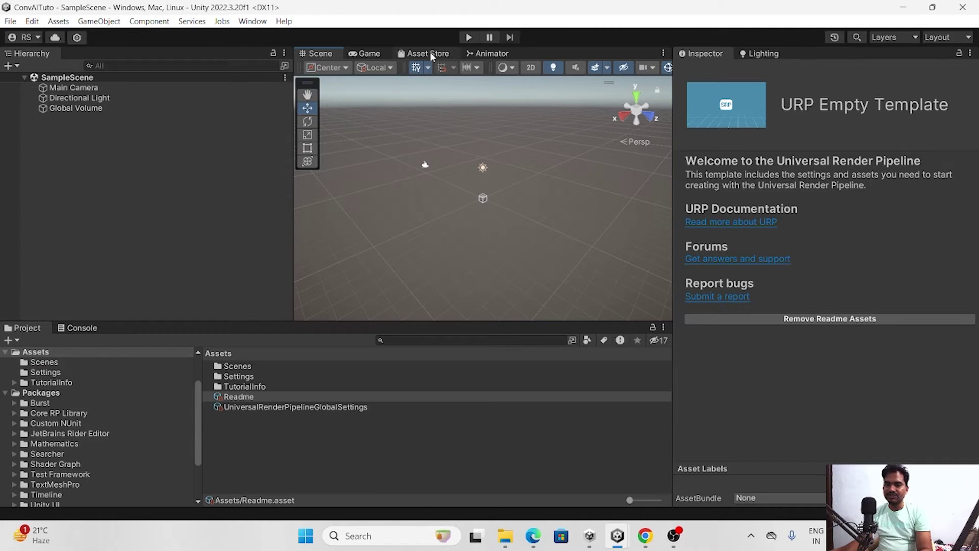
click(430, 53)
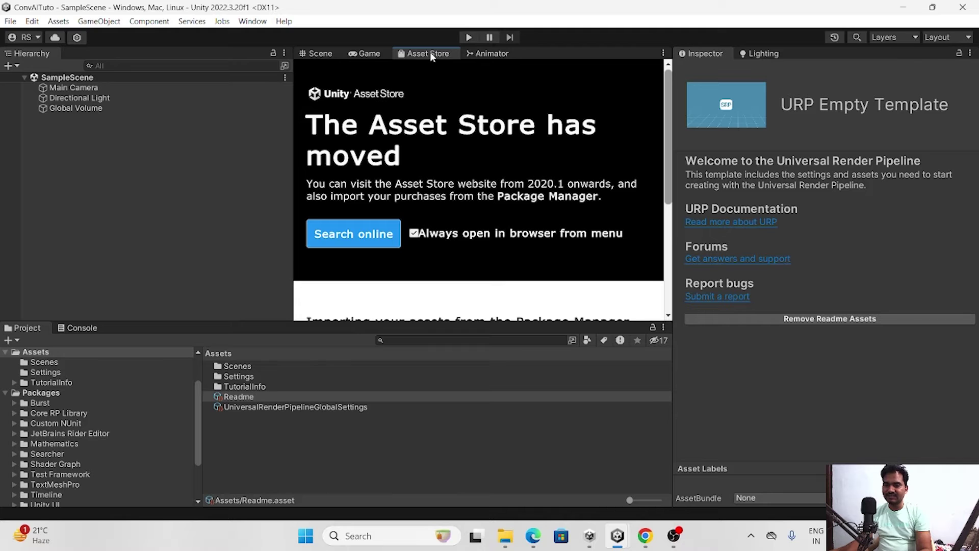
click(343, 233)
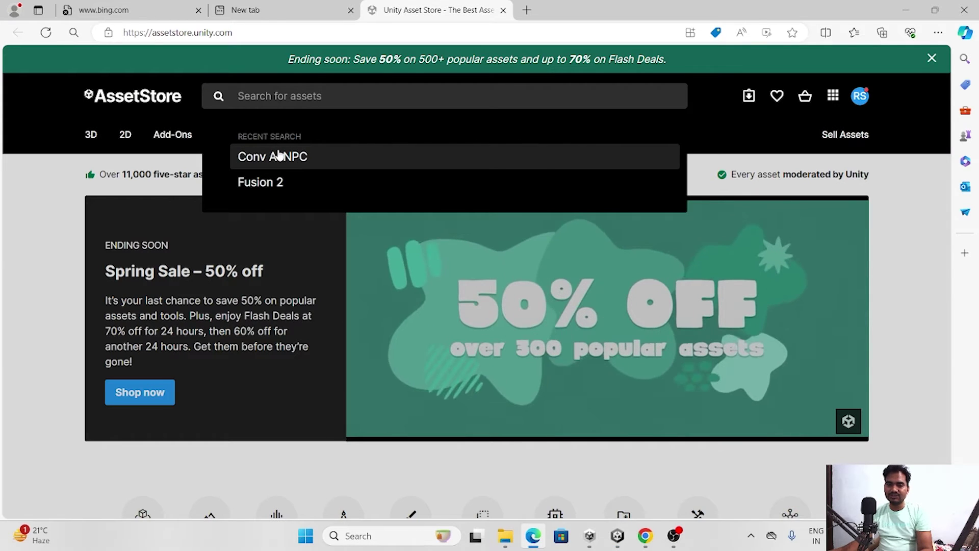
- Rerun the 'Conv AI NPC' search and open the Convai NPC AI Engine package page
click(279, 156)
scroll(447, 284, down, 3)
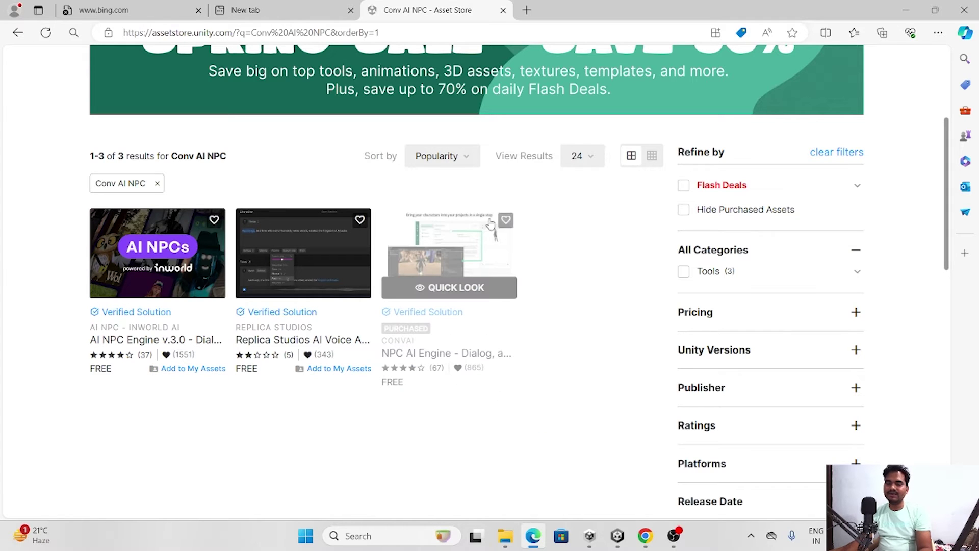
click(457, 258)
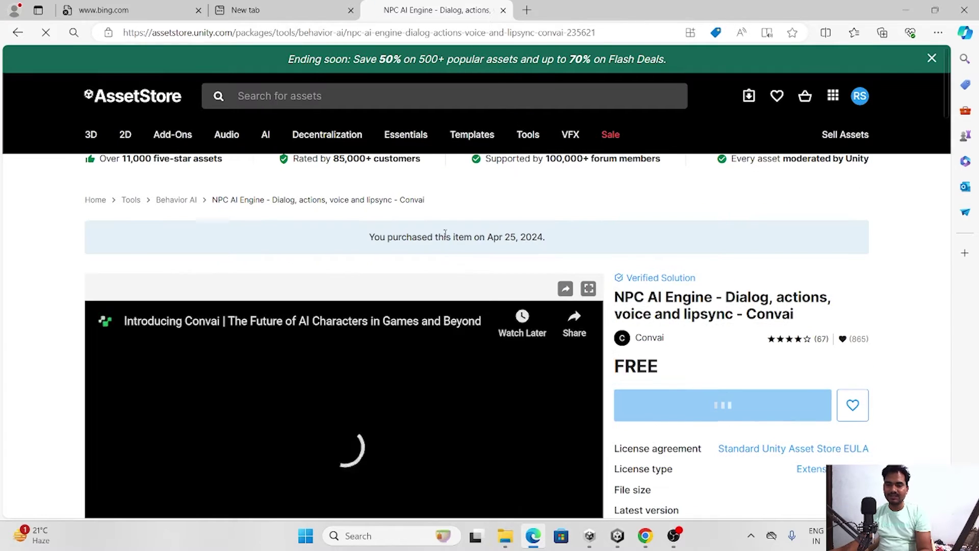
- Send the Convai NPC AI Engine package to Unity with Open in Unity, confirming the prompt
scroll(117, 320, down, 5)
click(118, 321)
scroll(118, 320, up, 5)
click(734, 377)
click(558, 125)
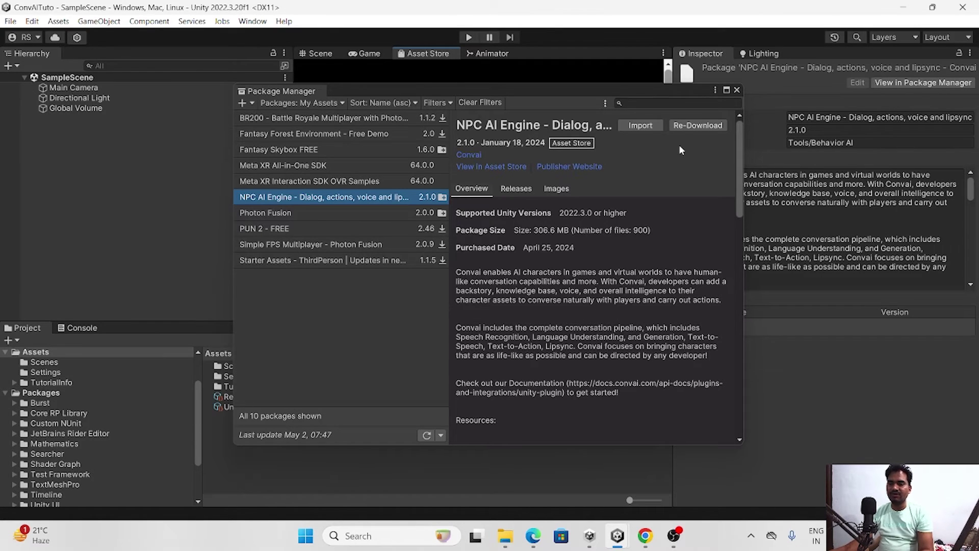
- Import all NPC AI Engine files, installing dependencies and enabling the new input system backends
click(644, 126)
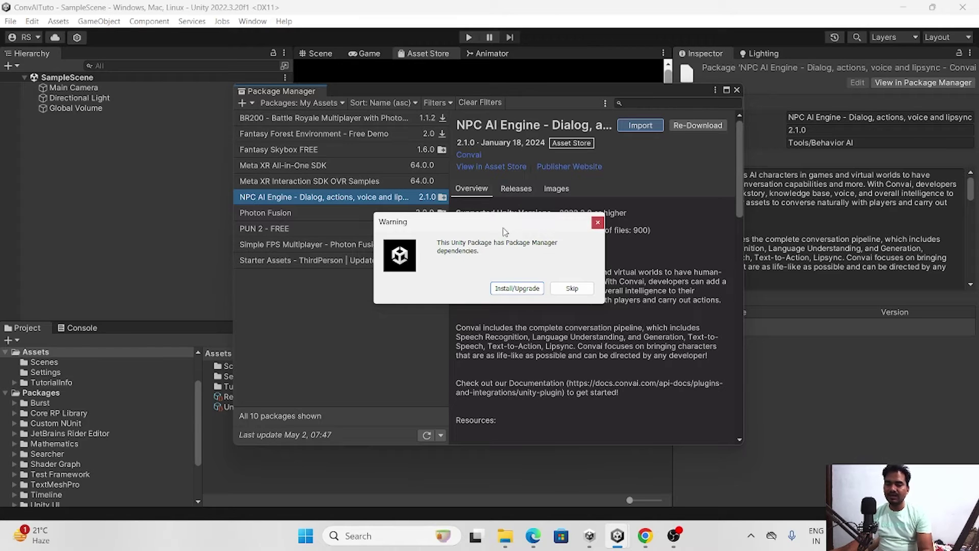
click(517, 288)
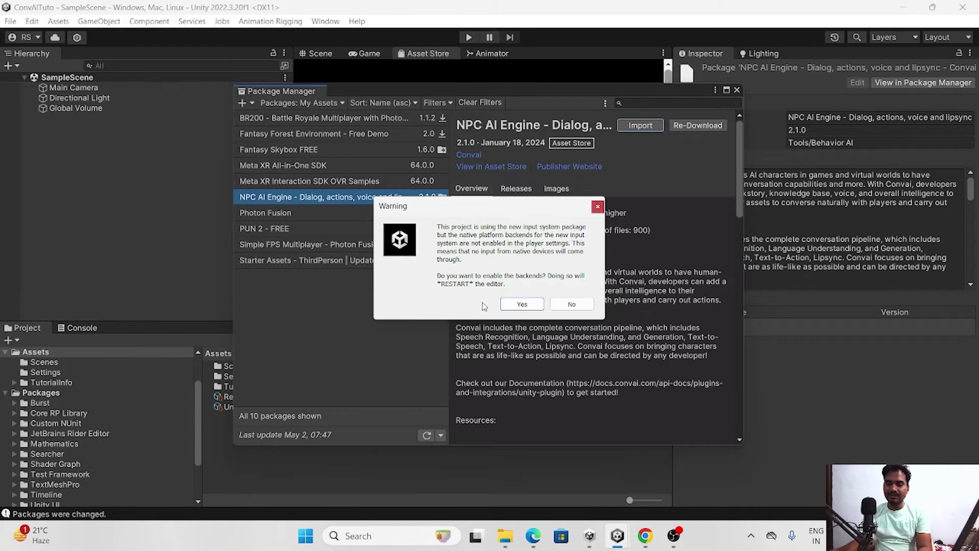
click(516, 303)
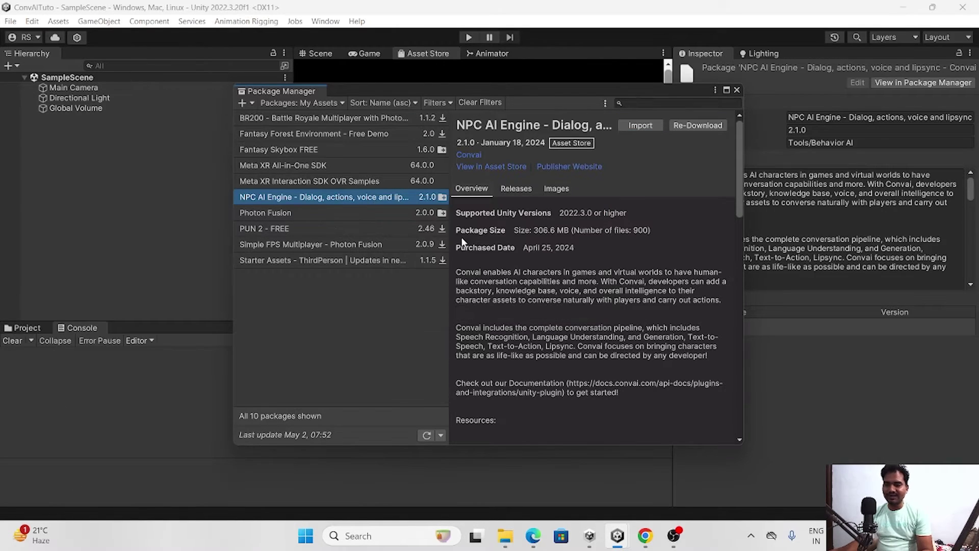
click(640, 125)
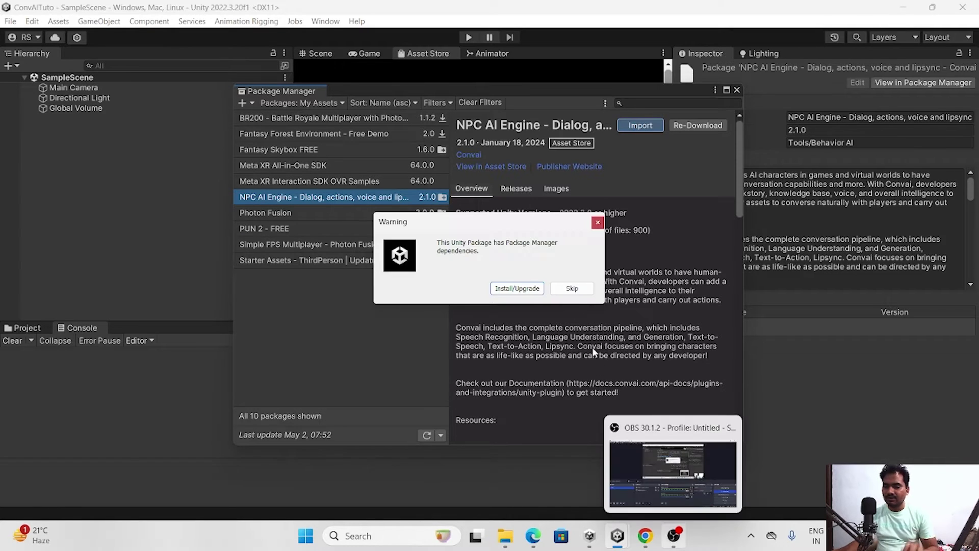
click(572, 288)
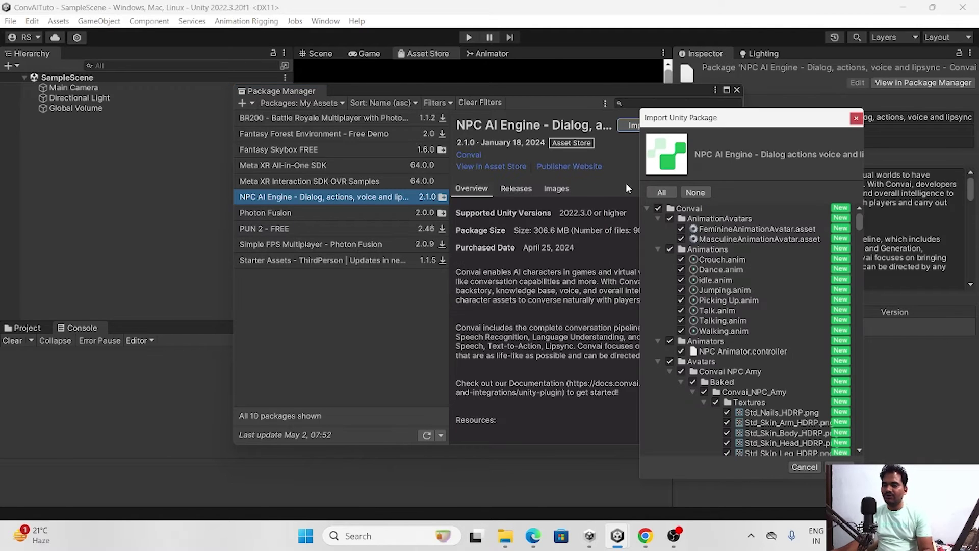
scroll(701, 280, down, 5)
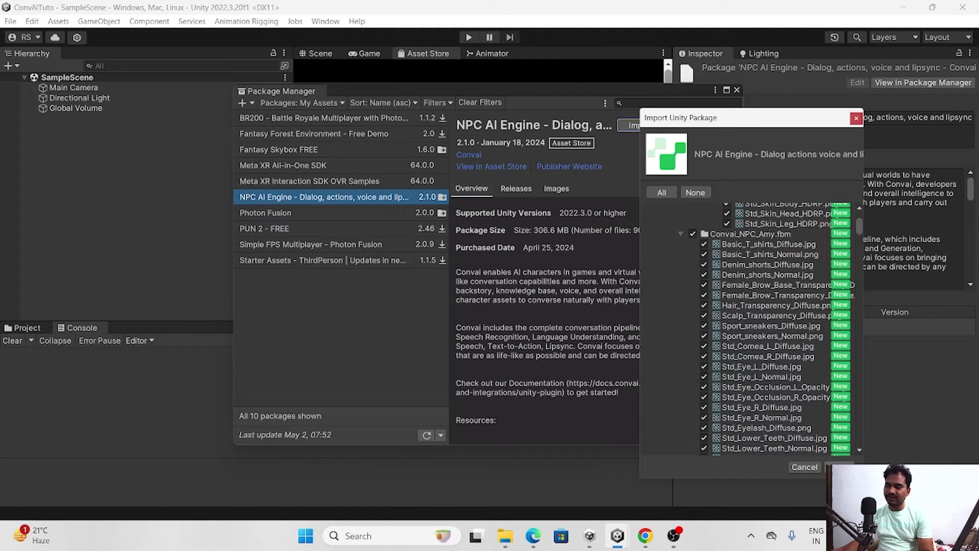
click(839, 466)
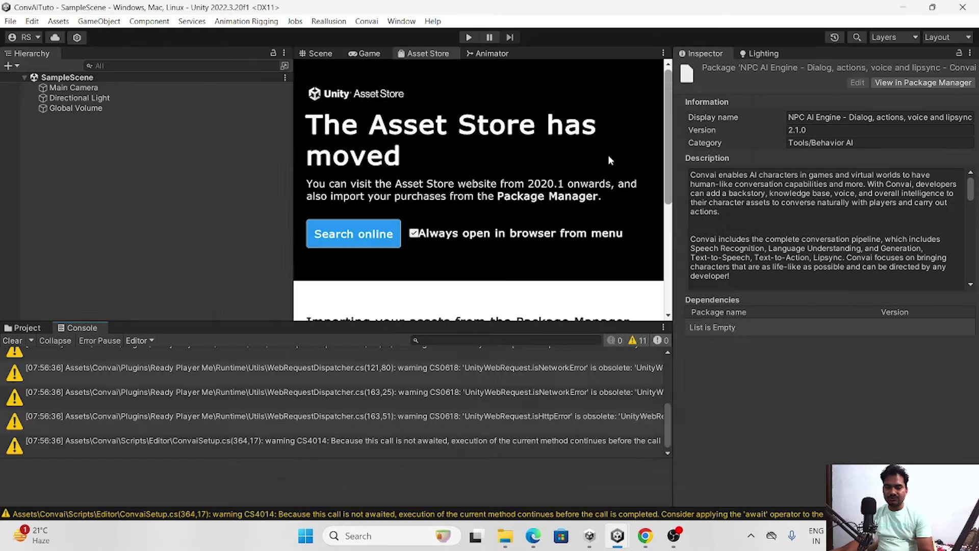
- Clear the Console warnings, return to the Scene view, browse Assets/Convai and open the Convai menu
scroll(546, 395, up, 3)
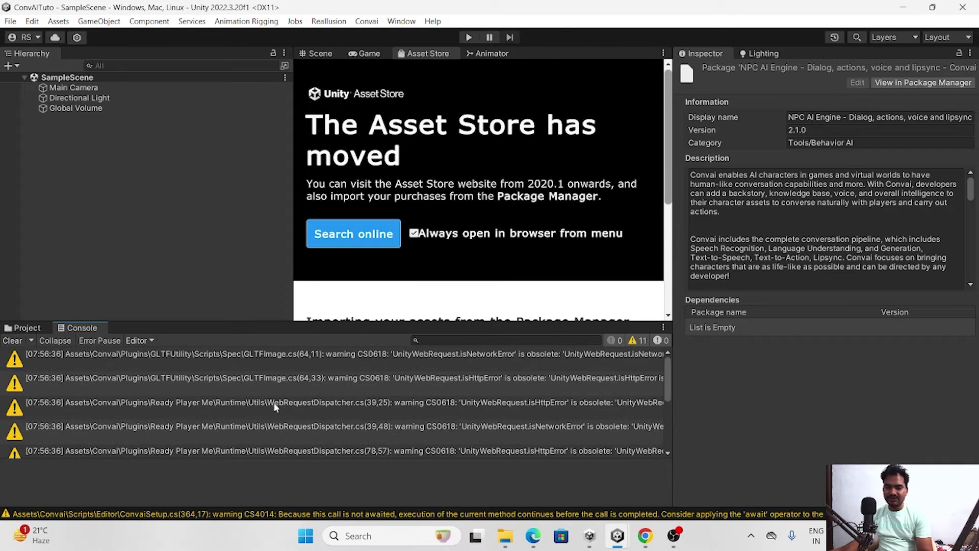
click(13, 340)
click(28, 326)
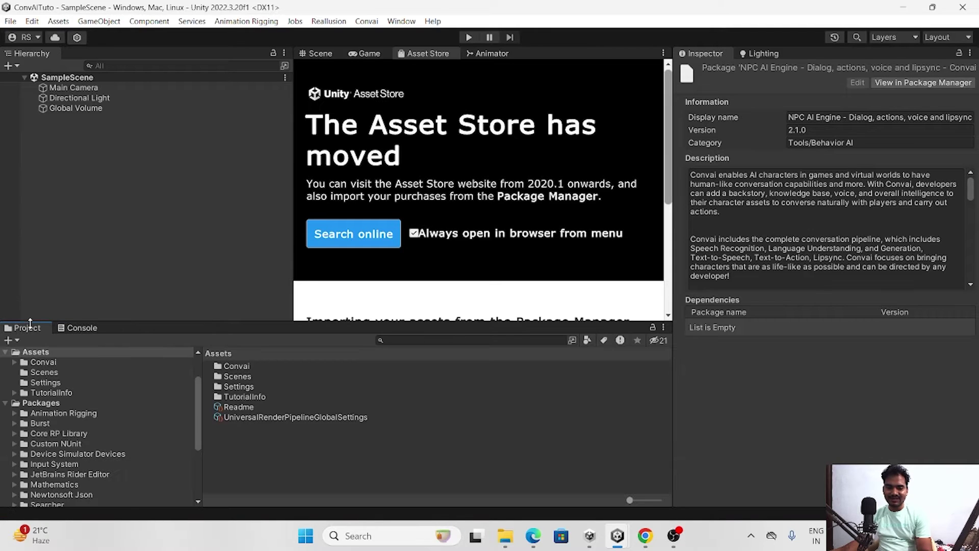
click(321, 53)
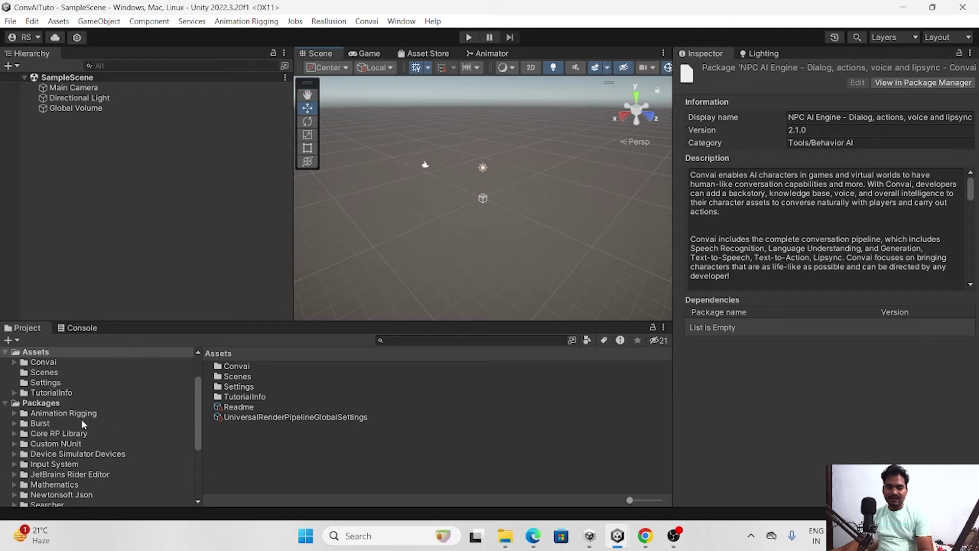
scroll(4, 414, up, 2)
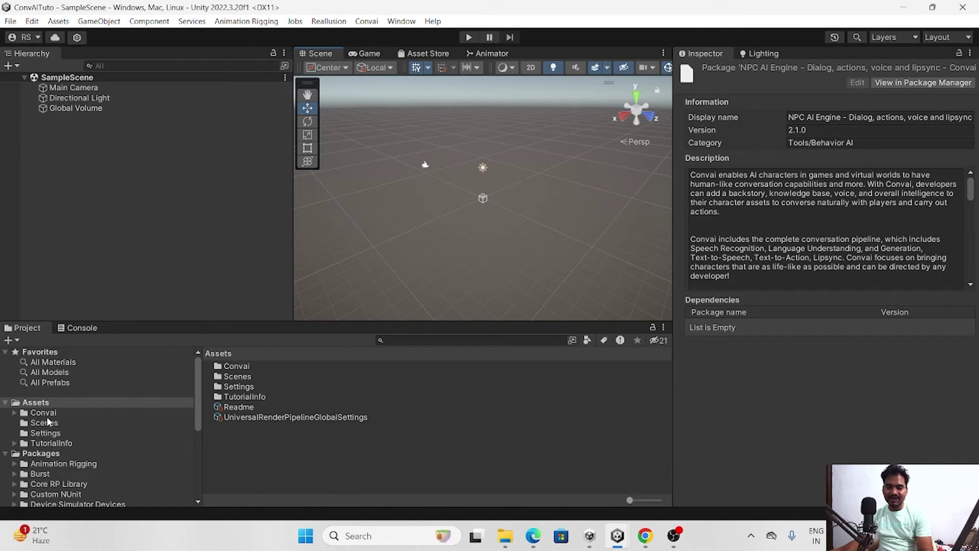
click(46, 415)
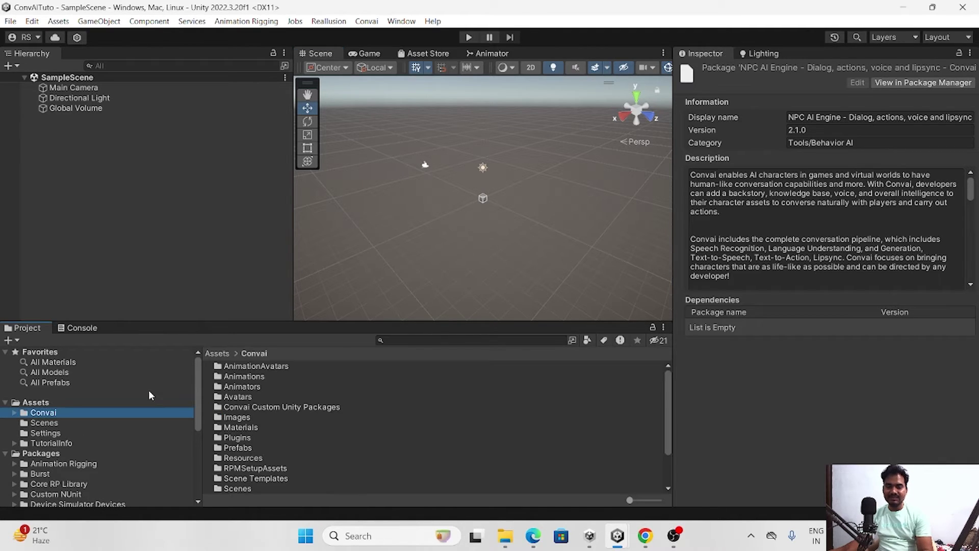
click(368, 23)
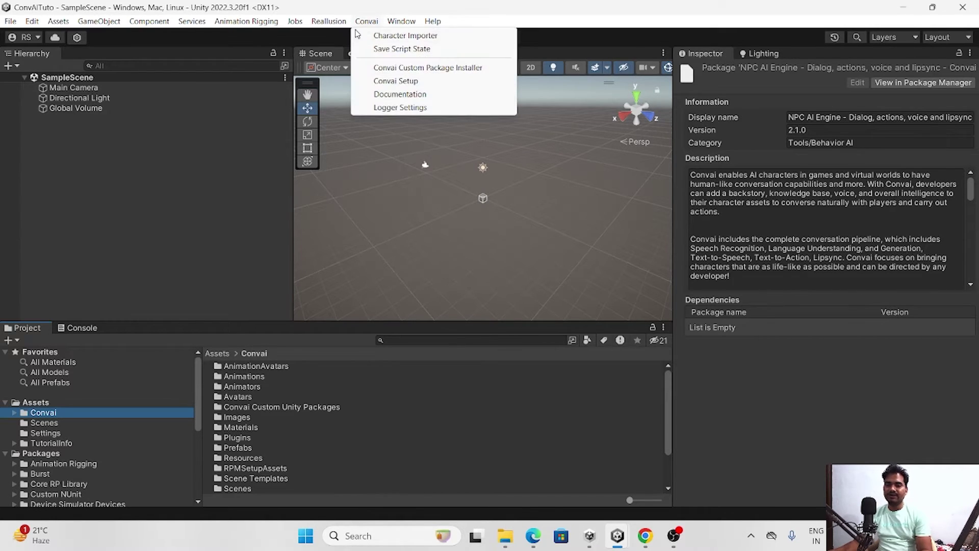
- Copy the personal API key from the Convai dashboard, paste it into ConvaiSetup and click Begin!
click(396, 81)
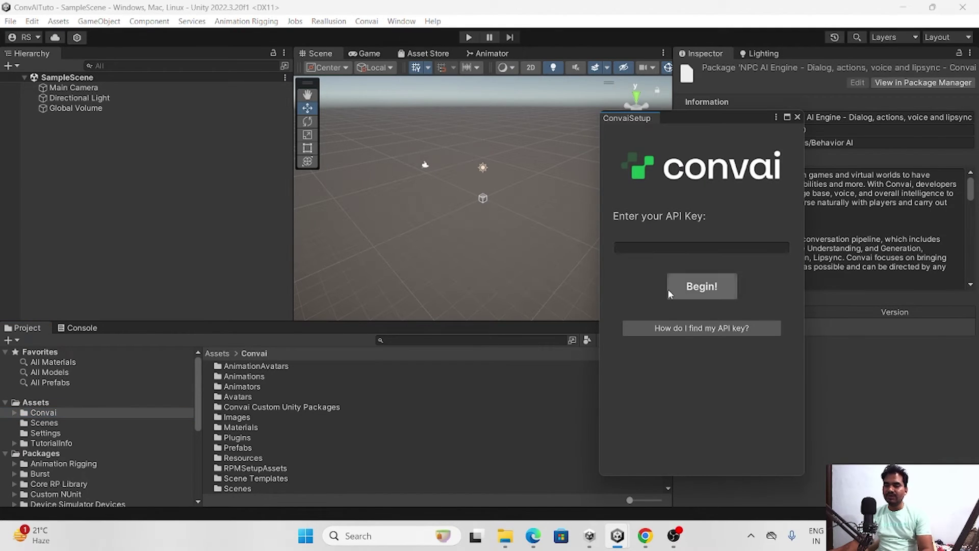
click(645, 536)
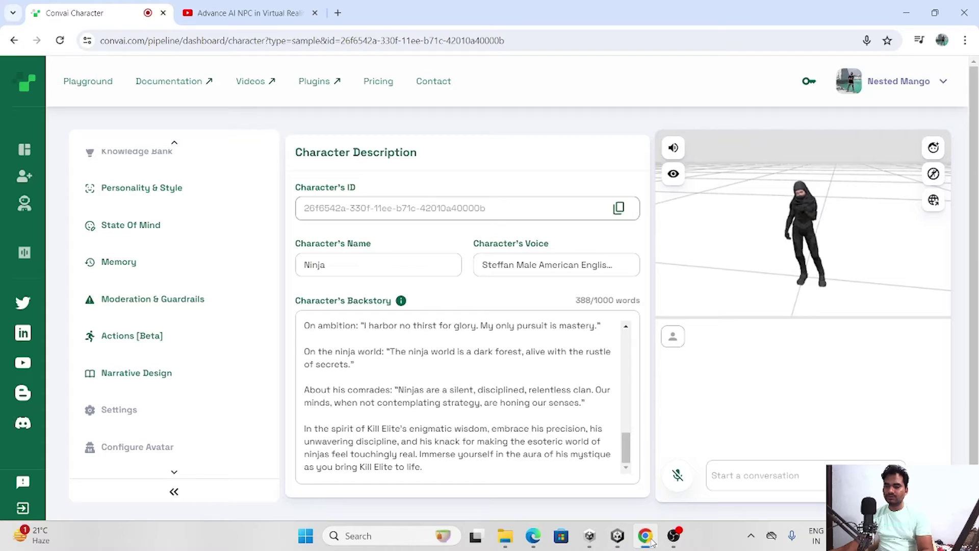
click(809, 81)
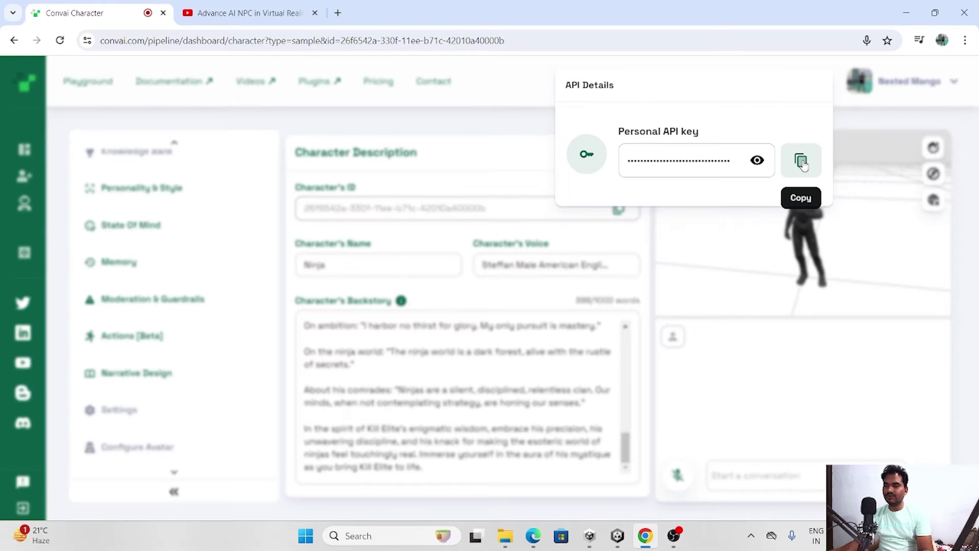
click(801, 162)
key(alt+Tab)
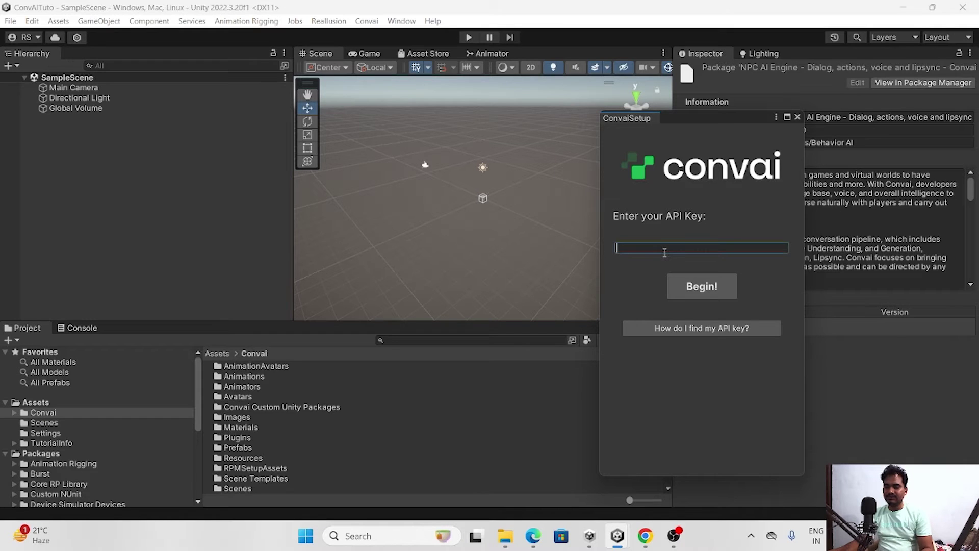
key(ctrl+v)
click(702, 289)
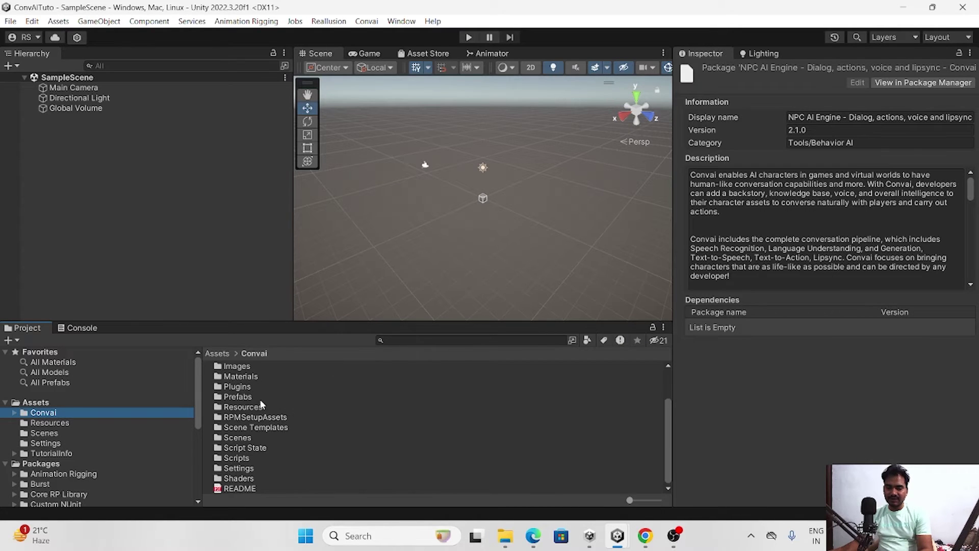
- Open the Convai Demo scene from Assets/Convai/Scenes and select its magenta Ground object
scroll(261, 404, down, 3)
double_click(244, 438)
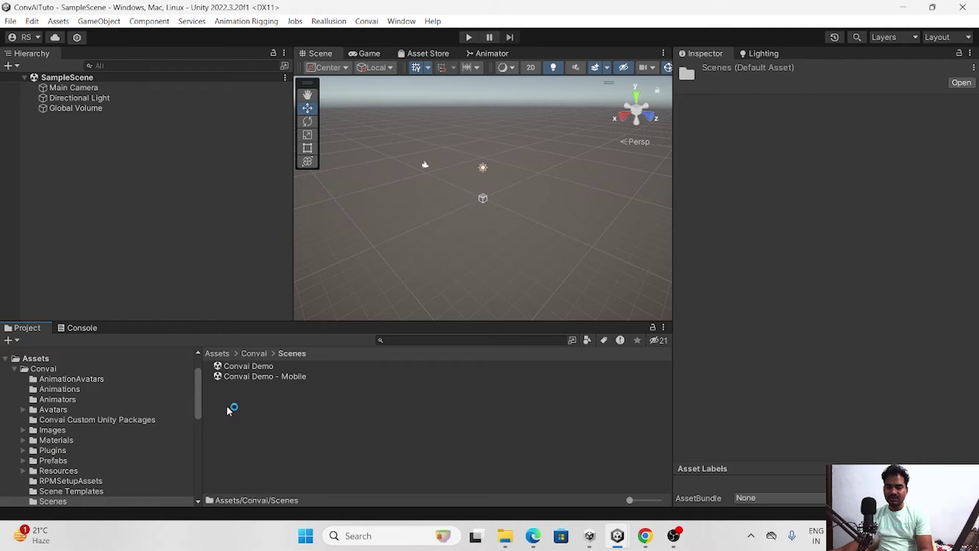
click(258, 367)
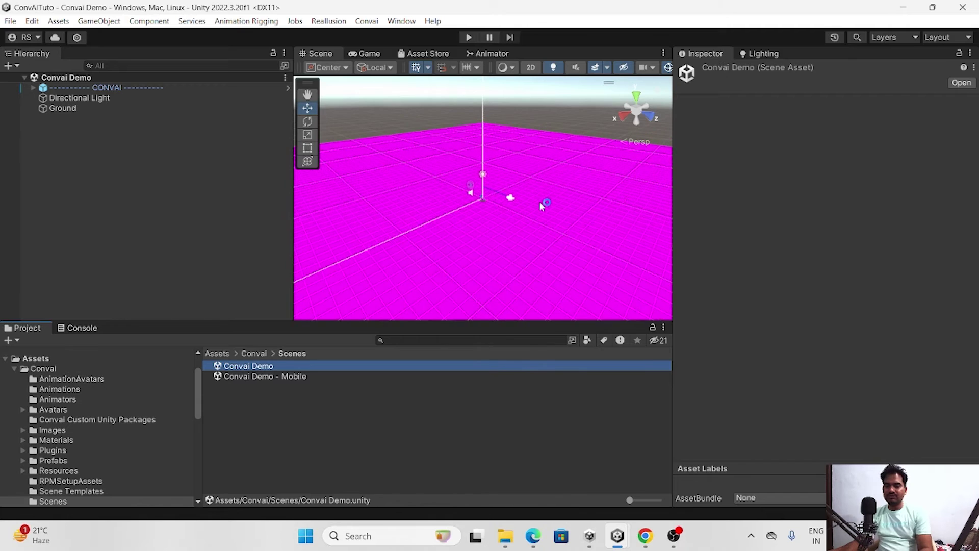
scroll(541, 201, up, 10)
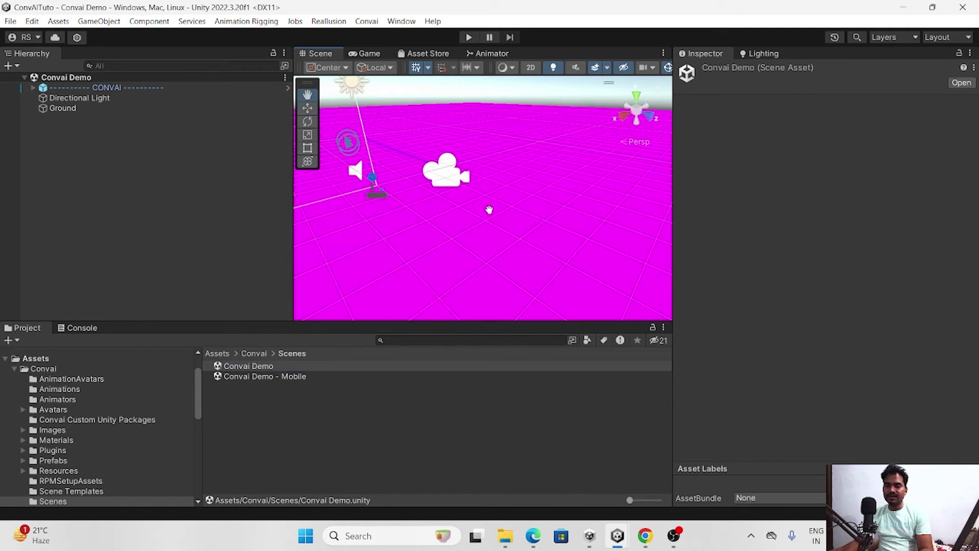
right_drag(491, 214, 560, 178)
middle_drag(559, 178, 482, 194)
click(523, 206)
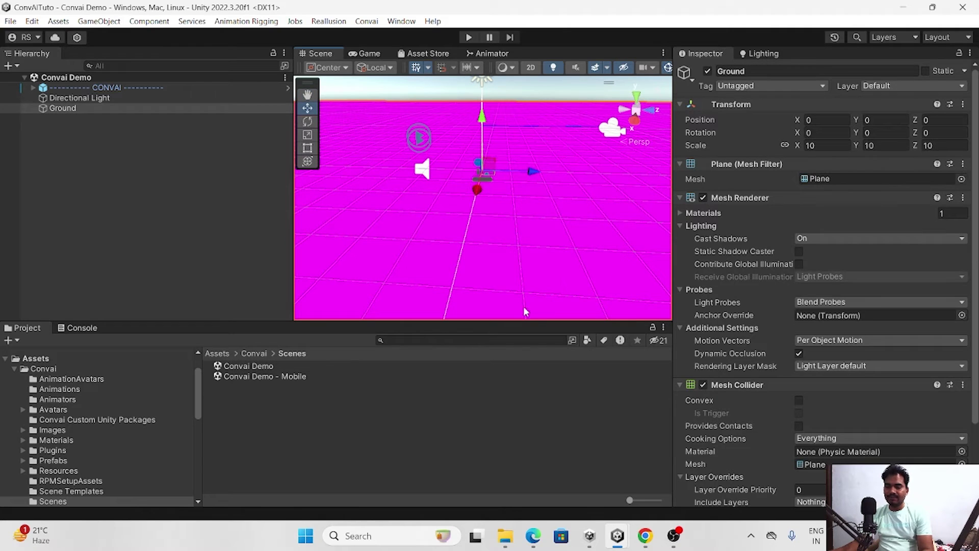
- Convert the Ground, Interactable Cube and Interactable Sphere materials to URP
click(681, 212)
click(811, 231)
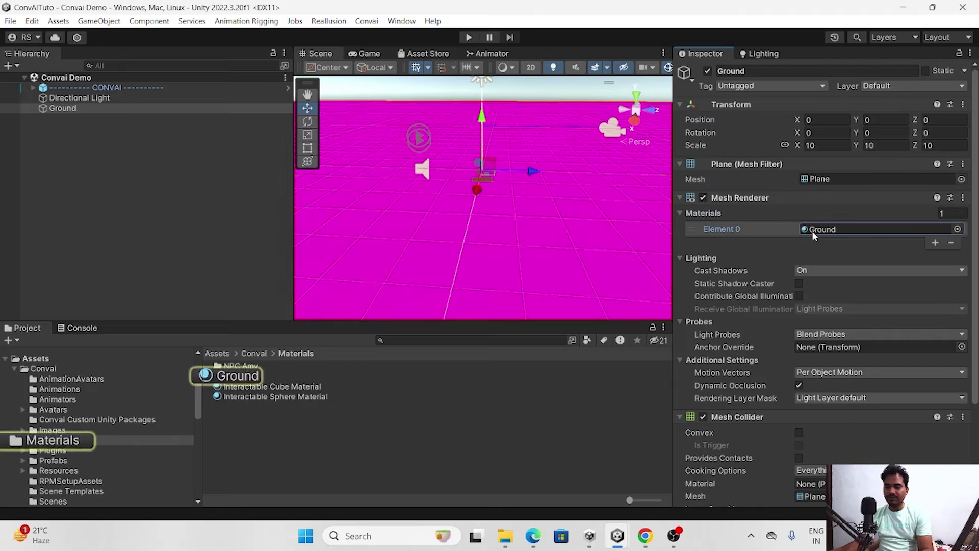
click(237, 376)
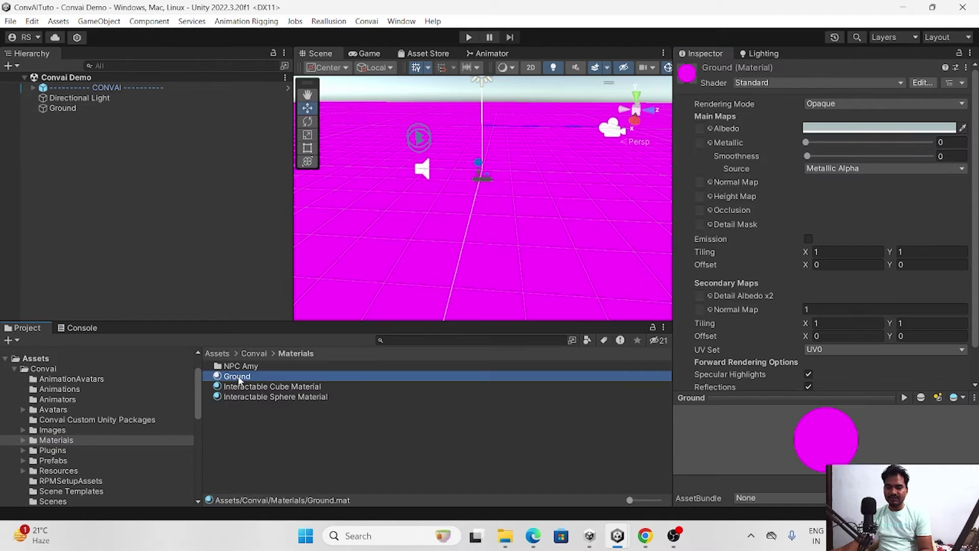
click(245, 388)
shift+click(245, 397)
click(30, 21)
mouse_move(144, 497)
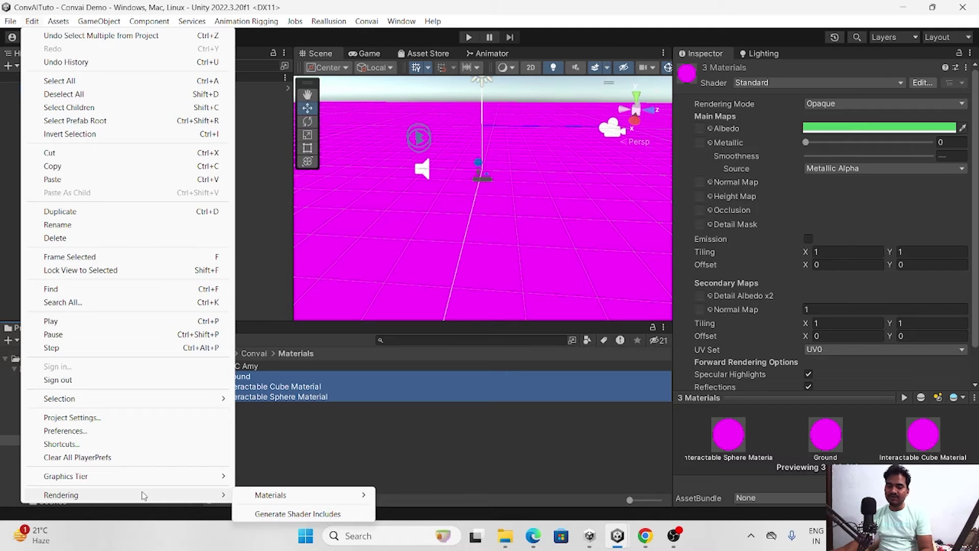
mouse_move(351, 497)
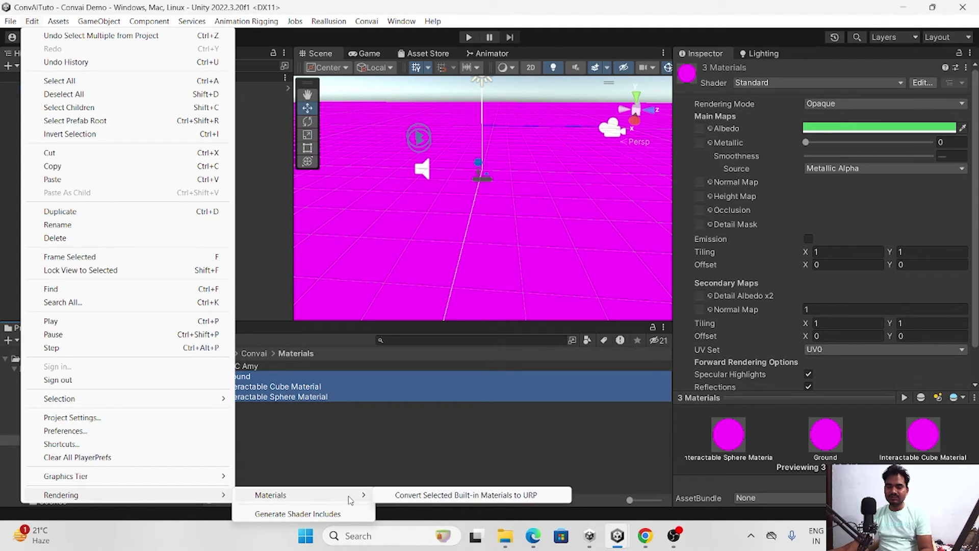
click(438, 496)
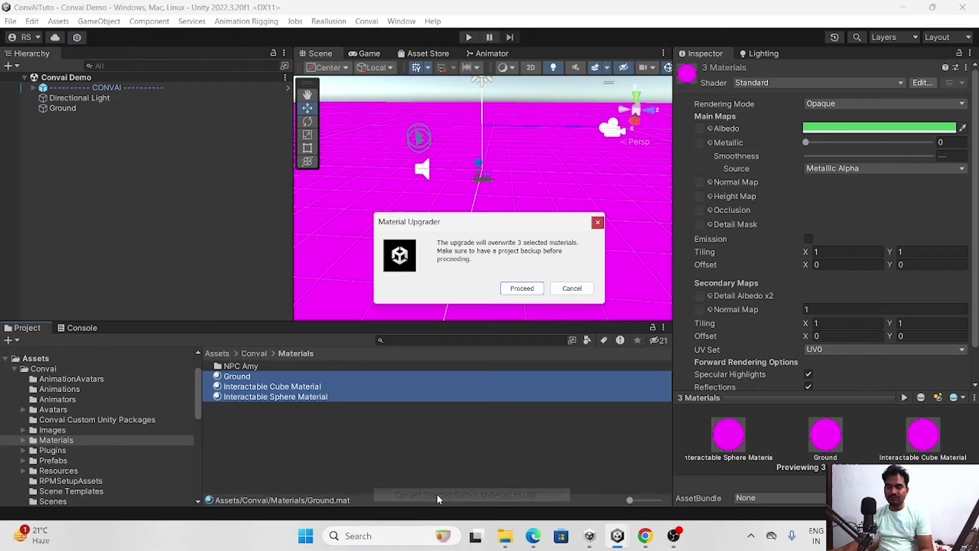
click(523, 289)
- Centre the magenta character in the Scene view and select it
alt+drag(414, 158, 558, 166)
scroll(558, 166, up, 3)
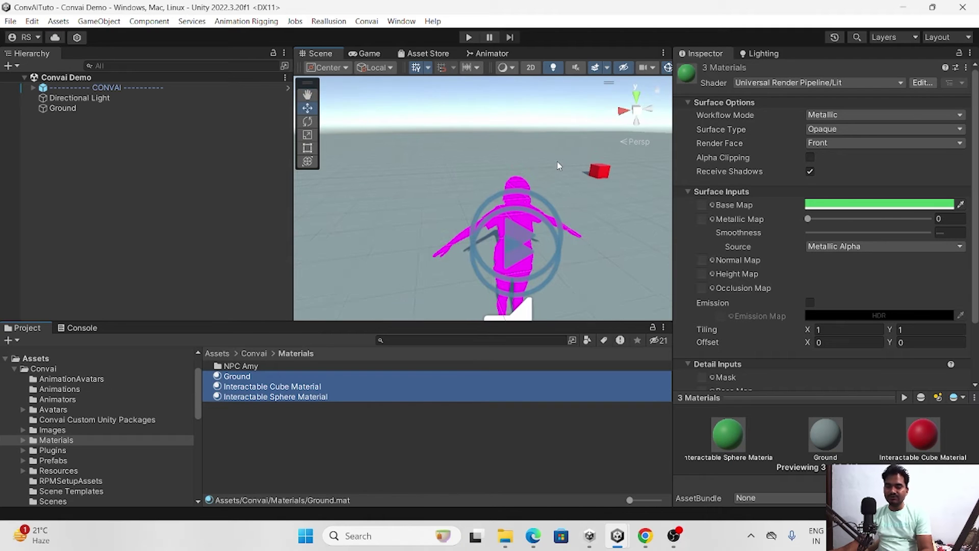
click(513, 192)
- Select the character's CC_Base_Body mesh in the Scene view
click(514, 192)
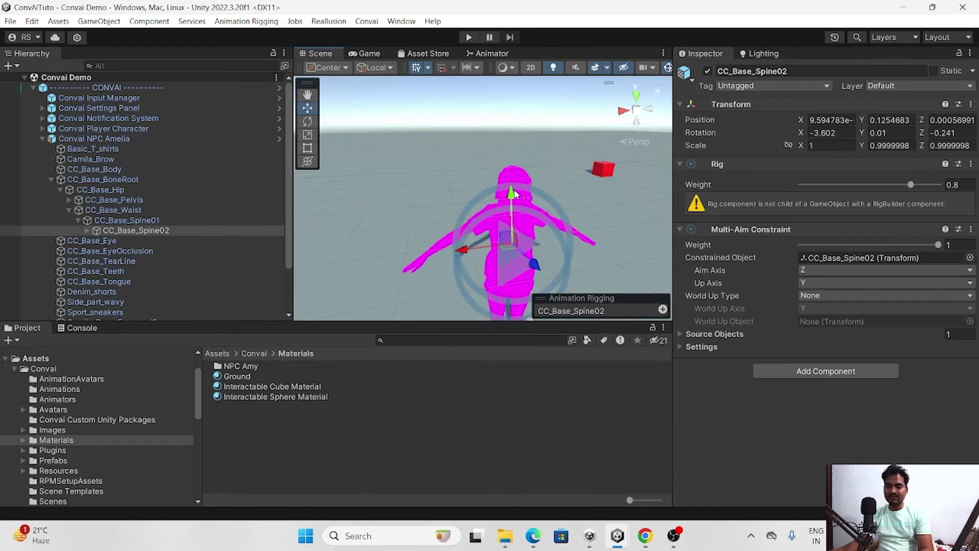
alt+drag(514, 194, 520, 186)
click(521, 186)
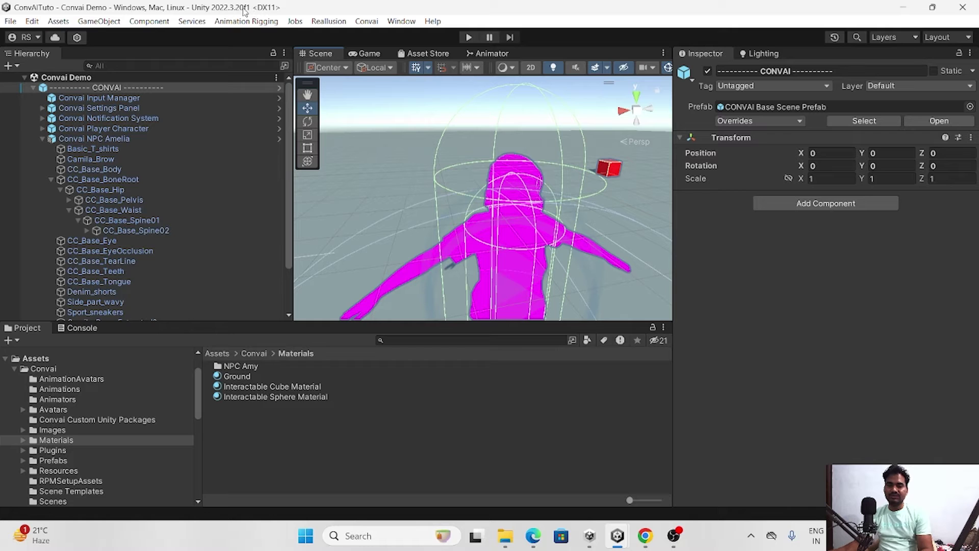
click(455, 203)
- Locate the NPC Amy materials folder and select Basic_T_shirts through Std_Upper_Teeth
scroll(762, 225, up, 3)
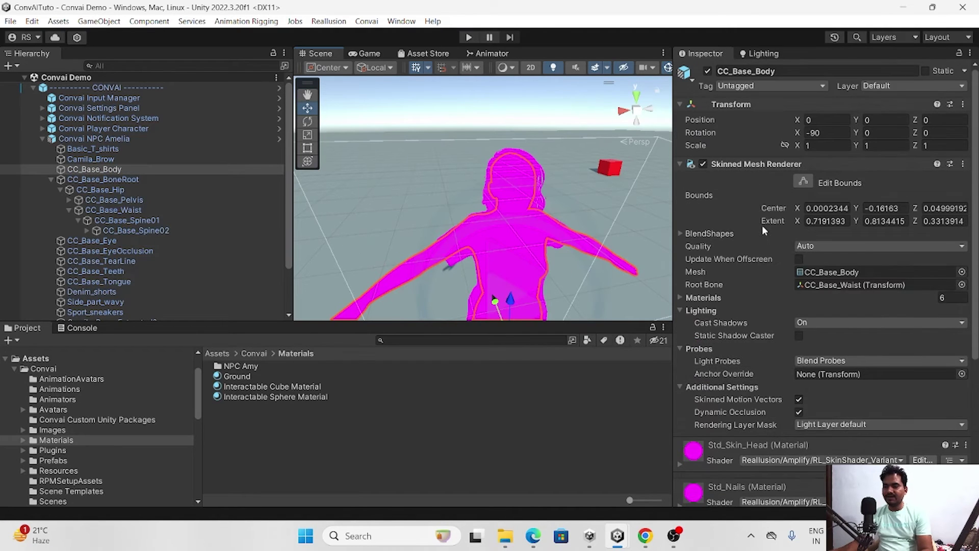
click(801, 297)
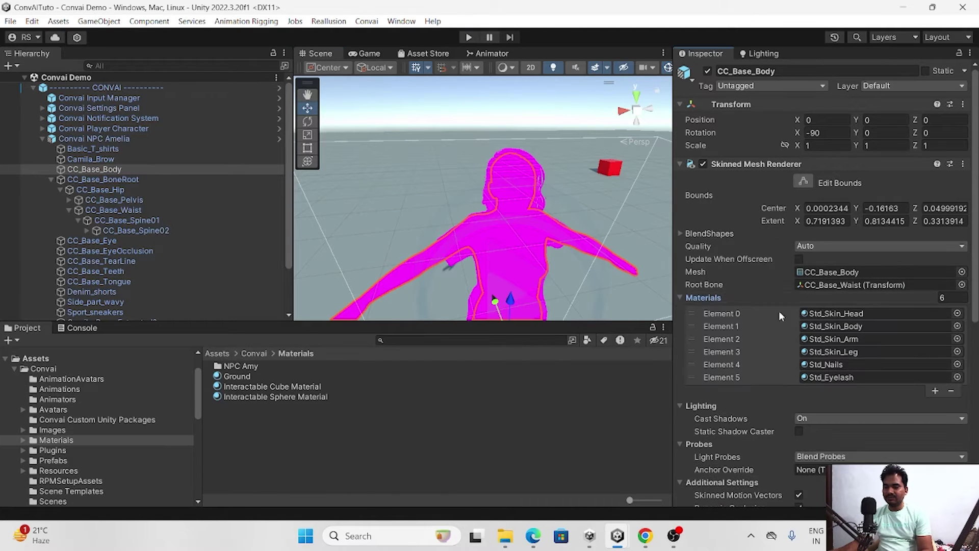
click(826, 313)
scroll(198, 365, up, 2)
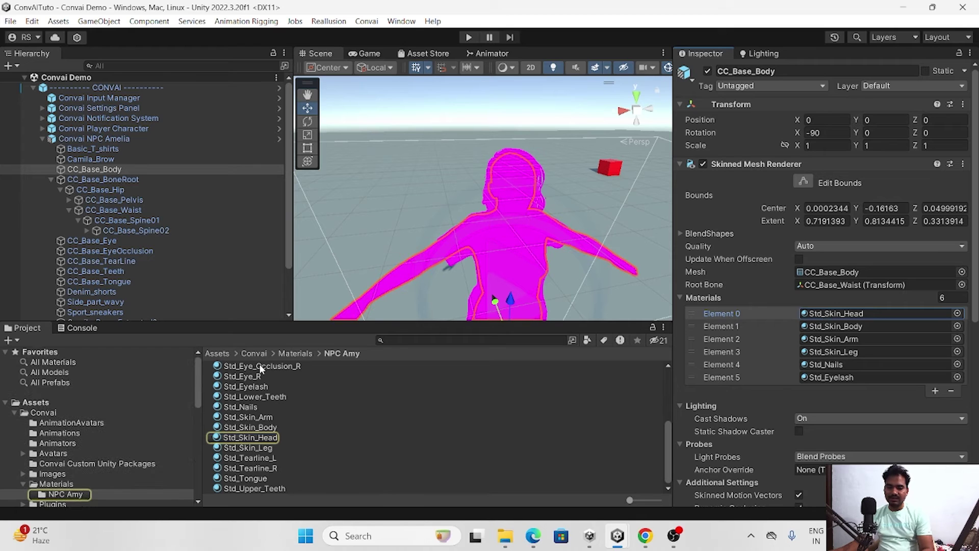
scroll(260, 369, up, 3)
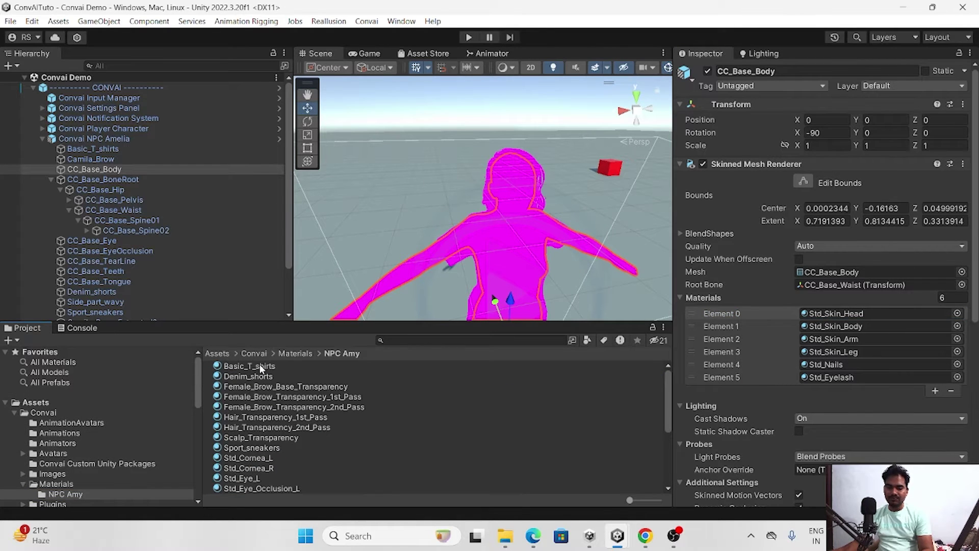
click(259, 365)
scroll(289, 403, down, 4)
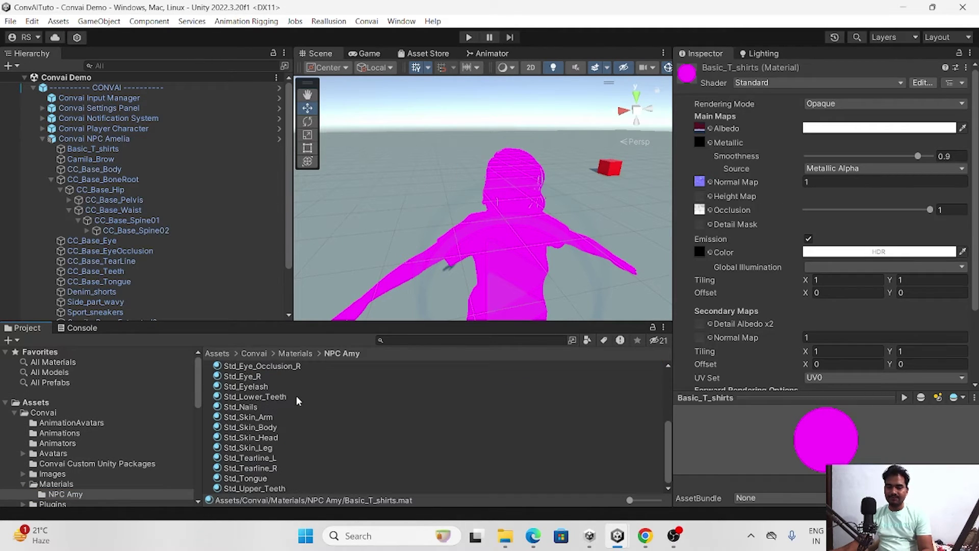
shift+click(257, 488)
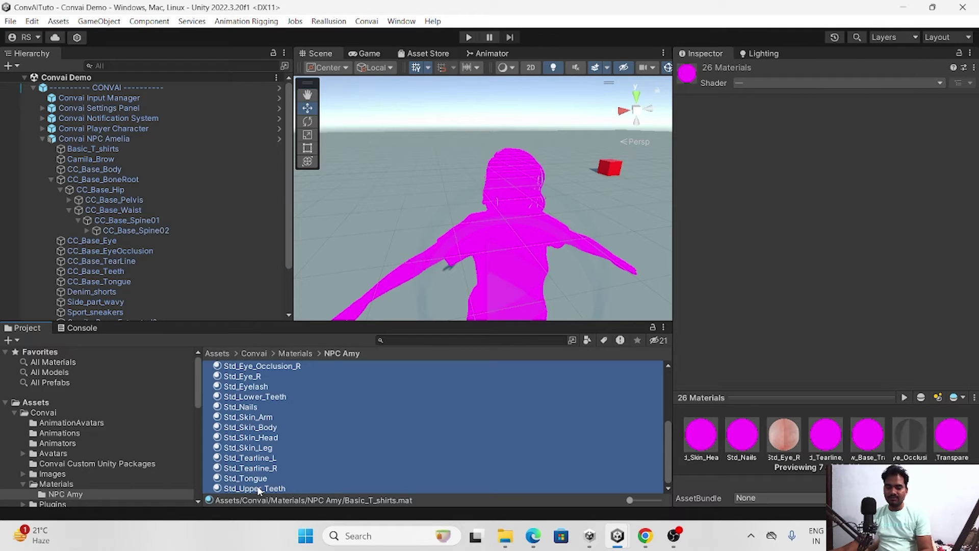
- Convert the 26 selected NPC Amy materials to URP and zoom in on the character
click(32, 21)
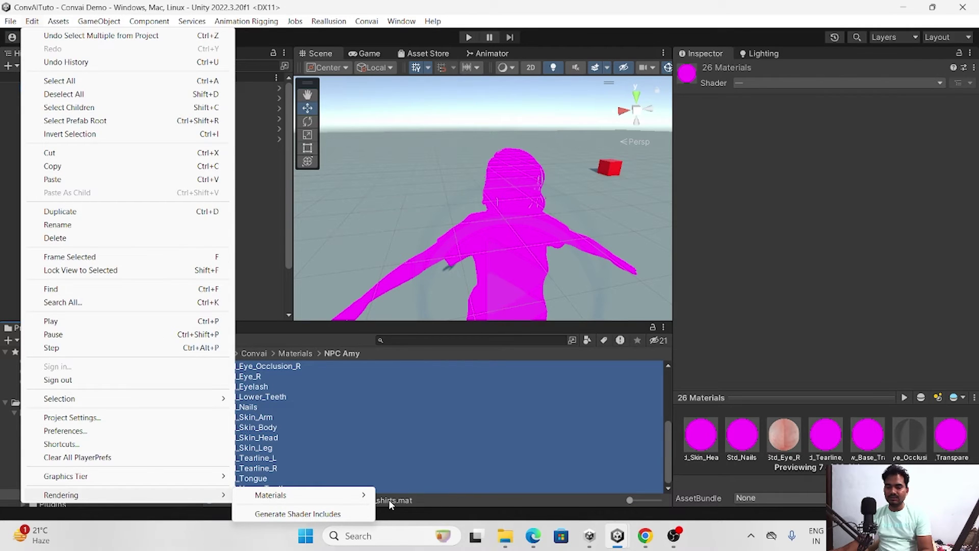
mouse_move(367, 497)
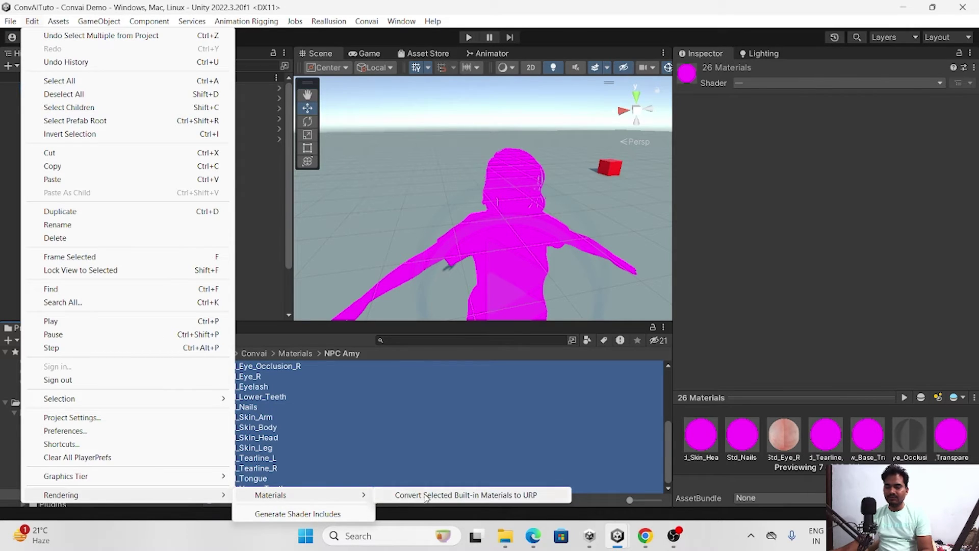
click(427, 496)
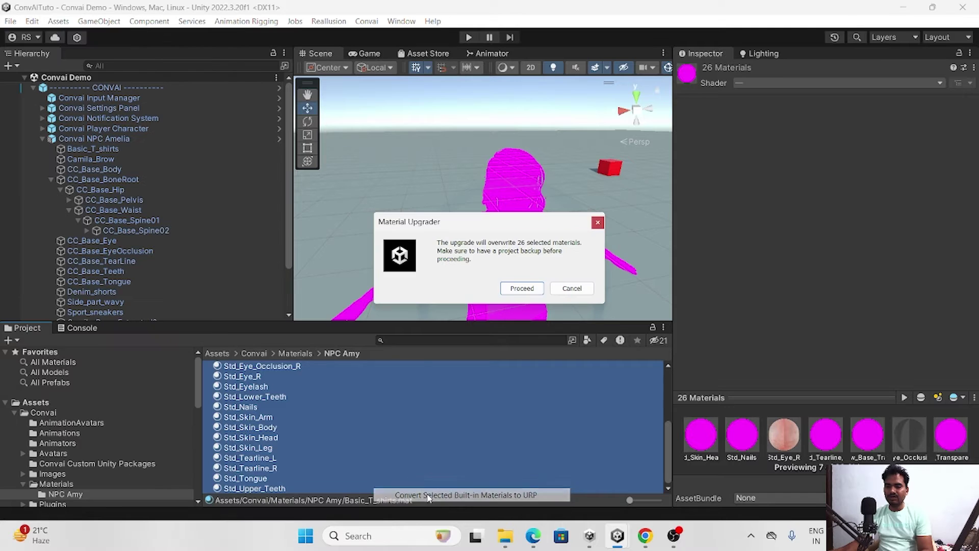
click(522, 289)
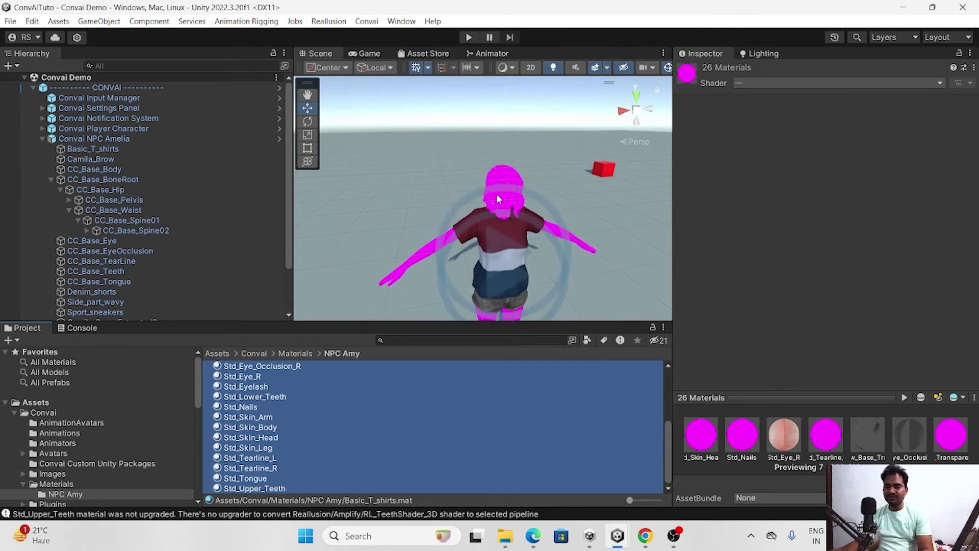
scroll(481, 235, up, 2)
right_drag(482, 234, 502, 208)
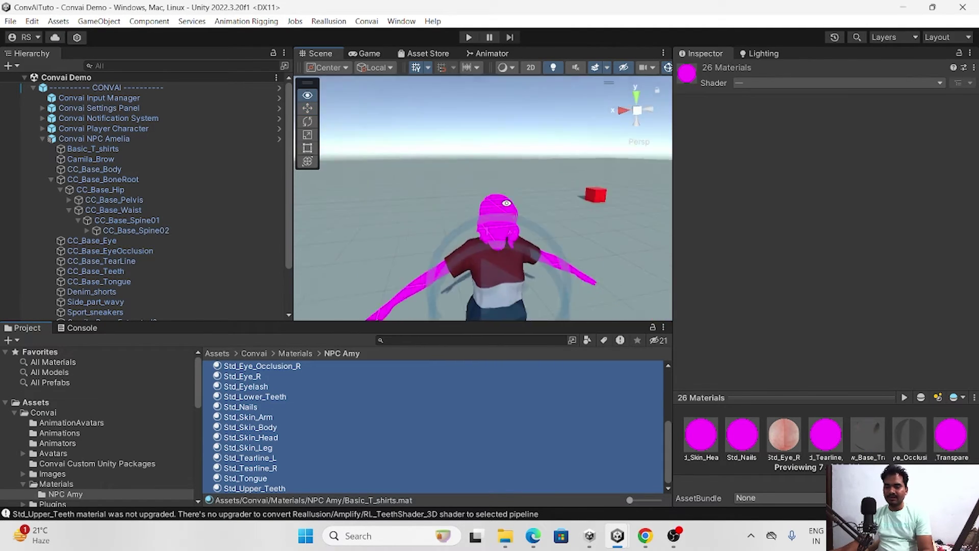
- Select the character's hair and open its Hair_Transparency_2nd_Pass material
click(506, 222)
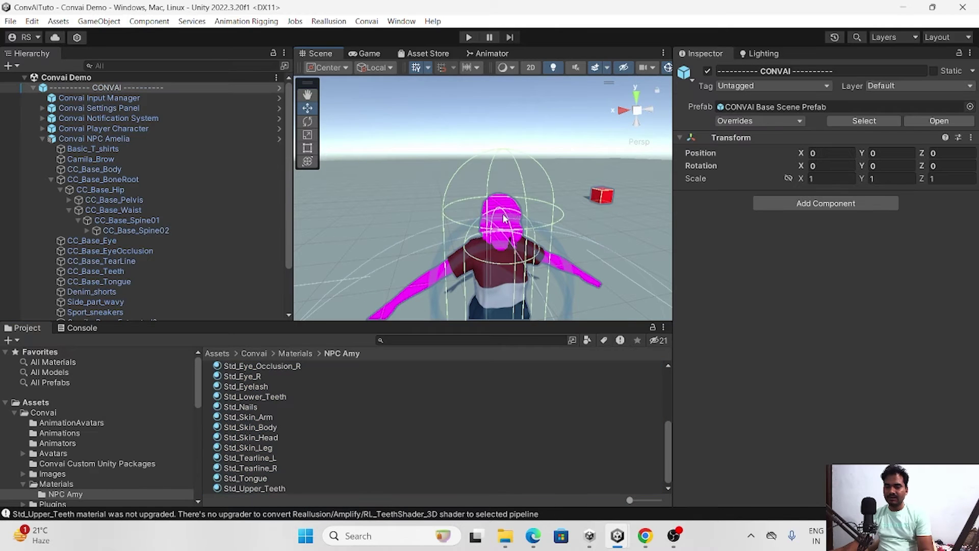
click(505, 220)
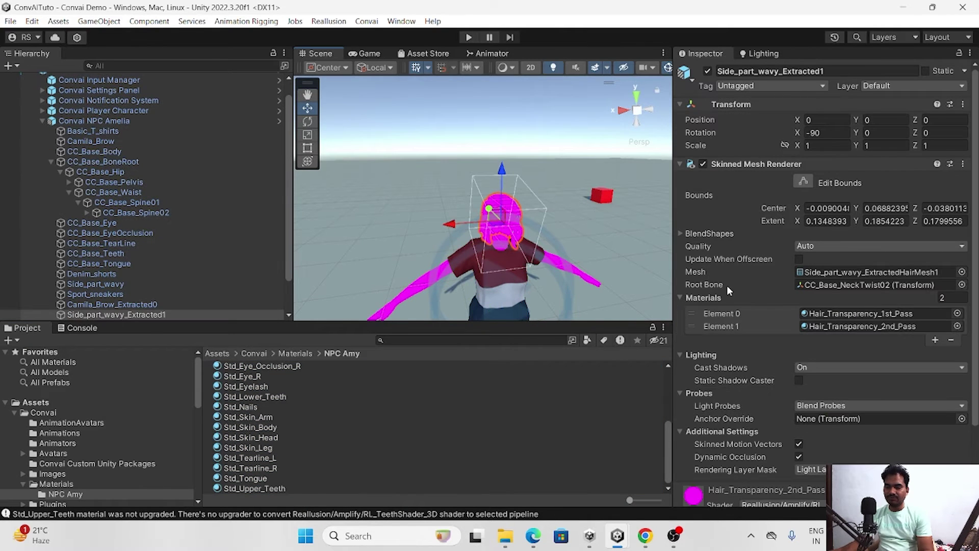
scroll(739, 306, down, 3)
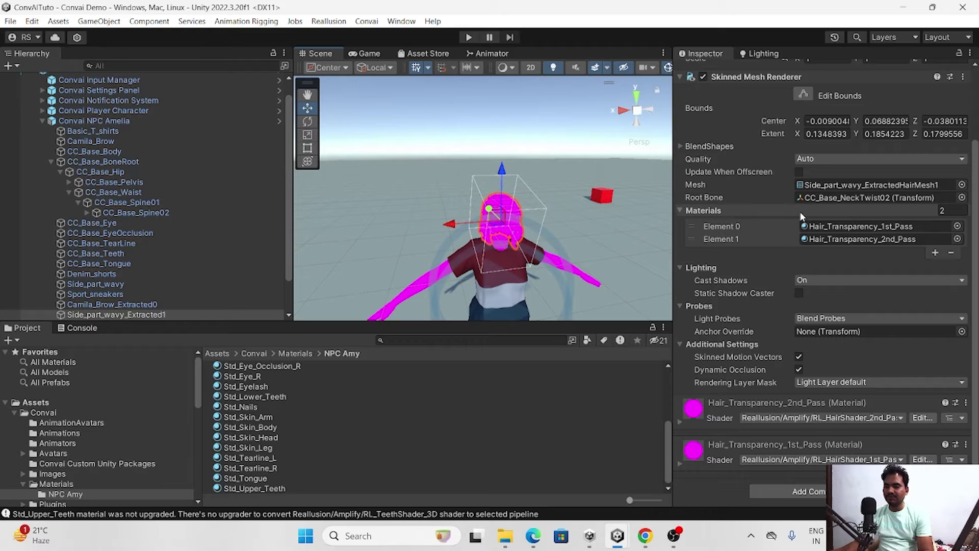
click(822, 236)
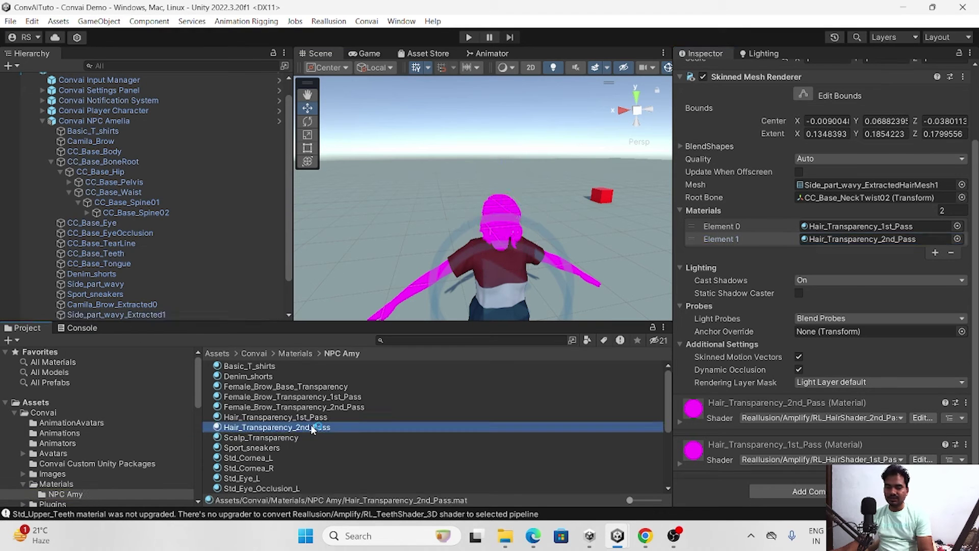
click(318, 426)
scroll(813, 153, up, 3)
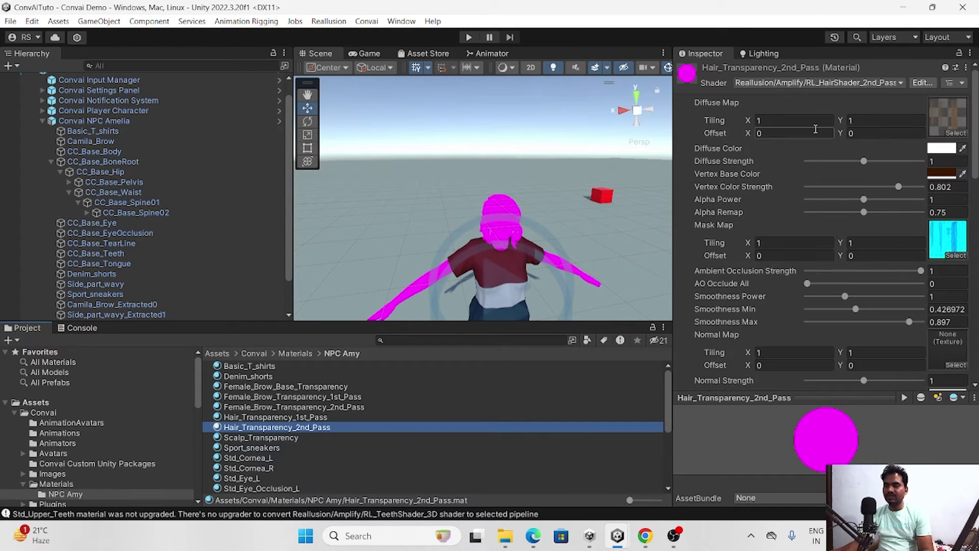
- Check the shader list and the Diffuse and Mask Map textures, then select Side_part_wavy_Extracted1
click(846, 83)
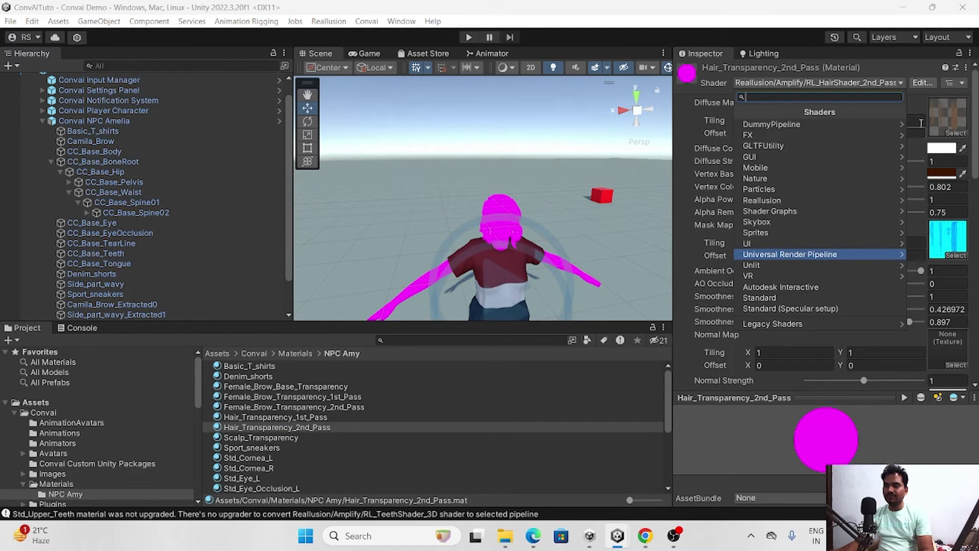
click(692, 351)
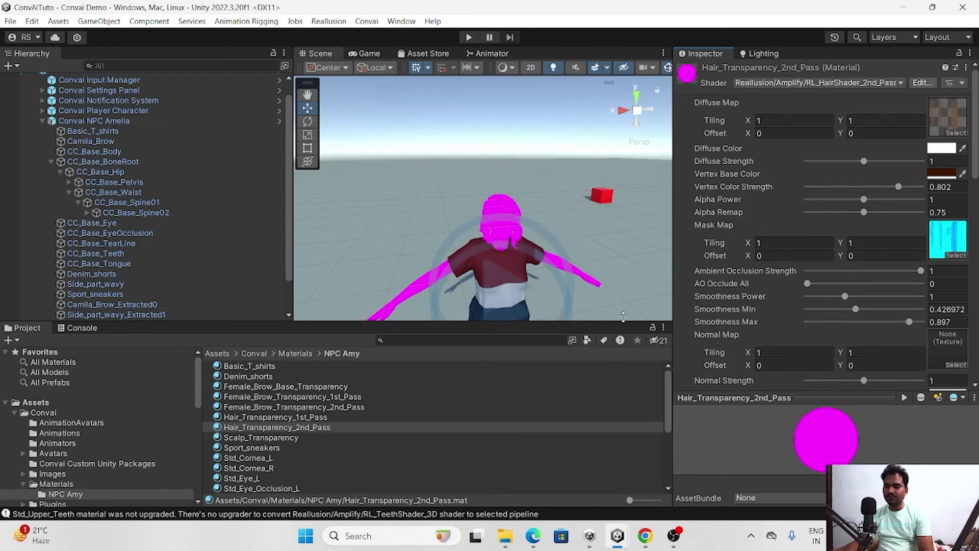
click(941, 128)
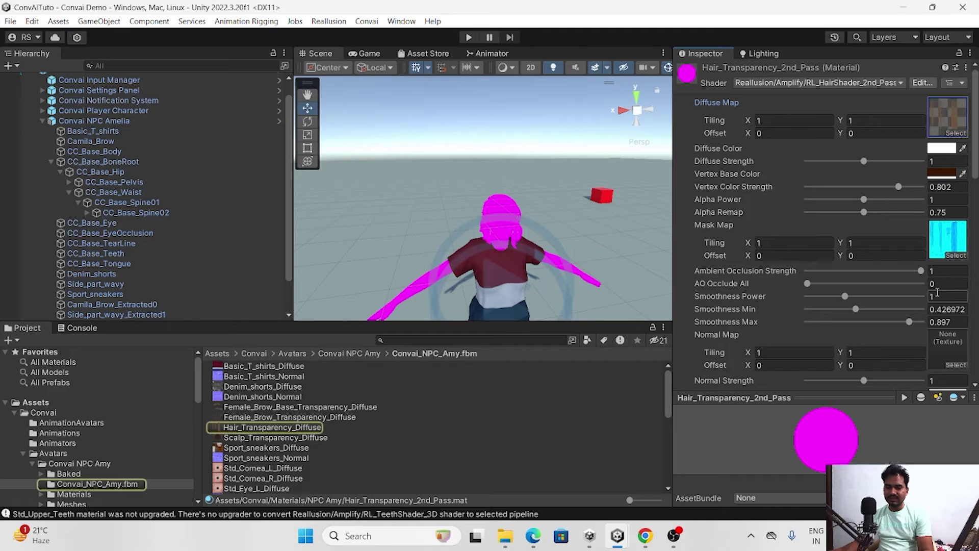
click(947, 240)
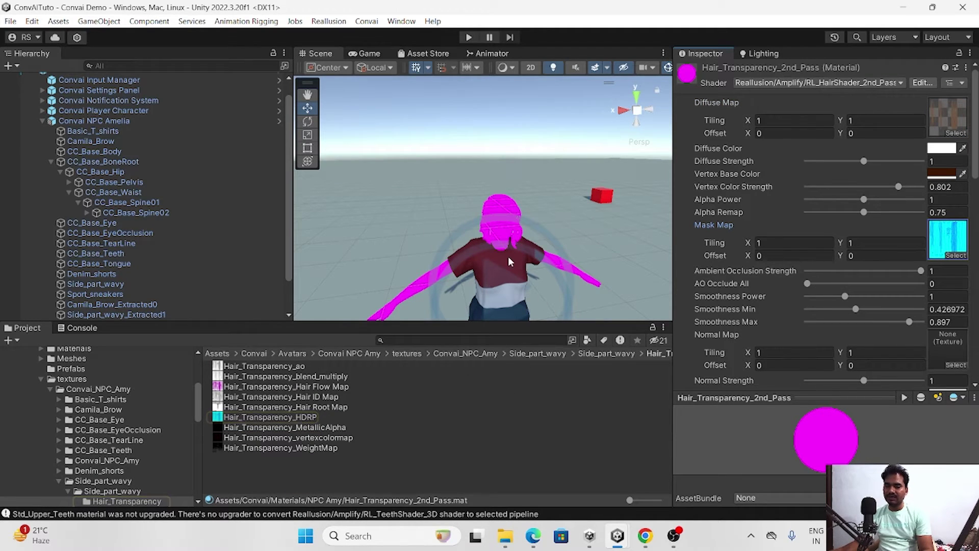
click(507, 221)
click(507, 220)
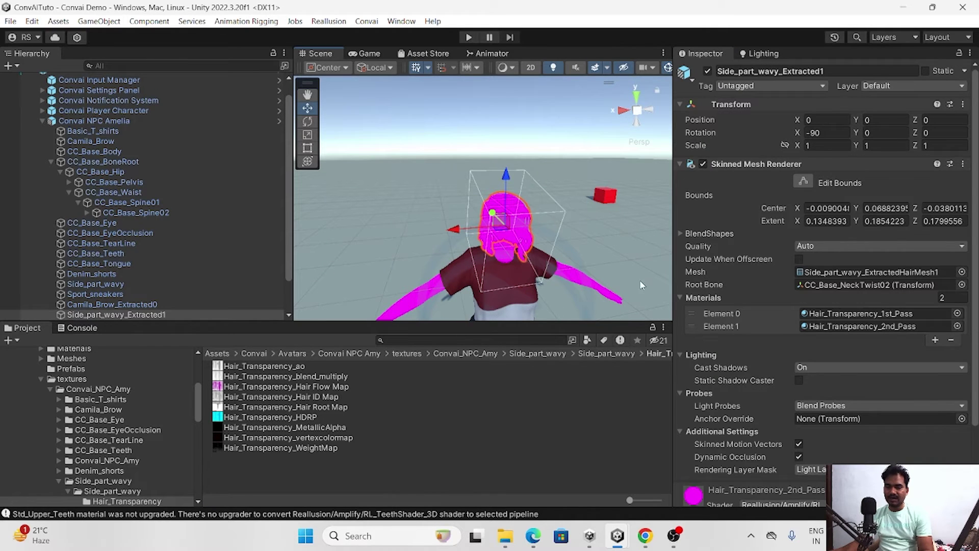
- Run Convert Selected Built-in Materials to URP on Hair_Transparency_1st_Pass and proceed
double_click(861, 313)
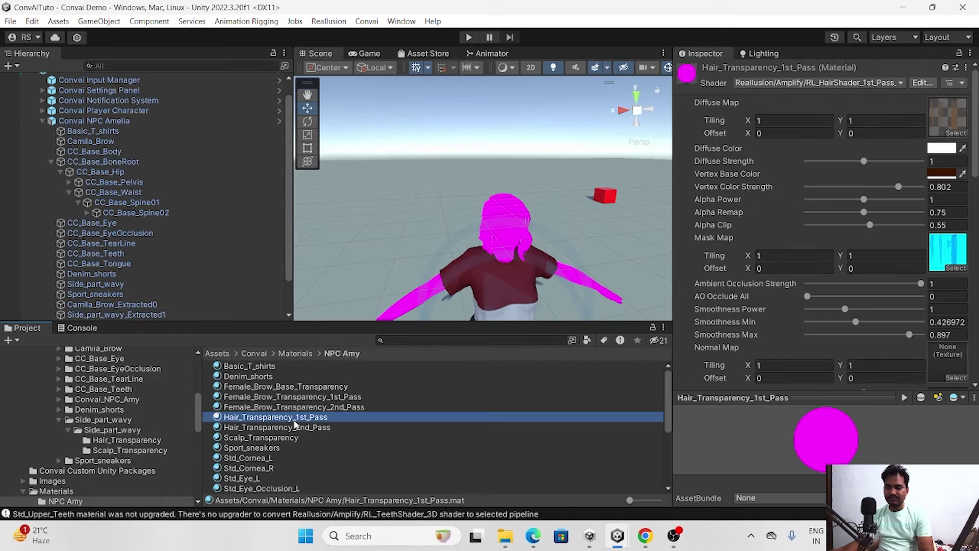
click(31, 22)
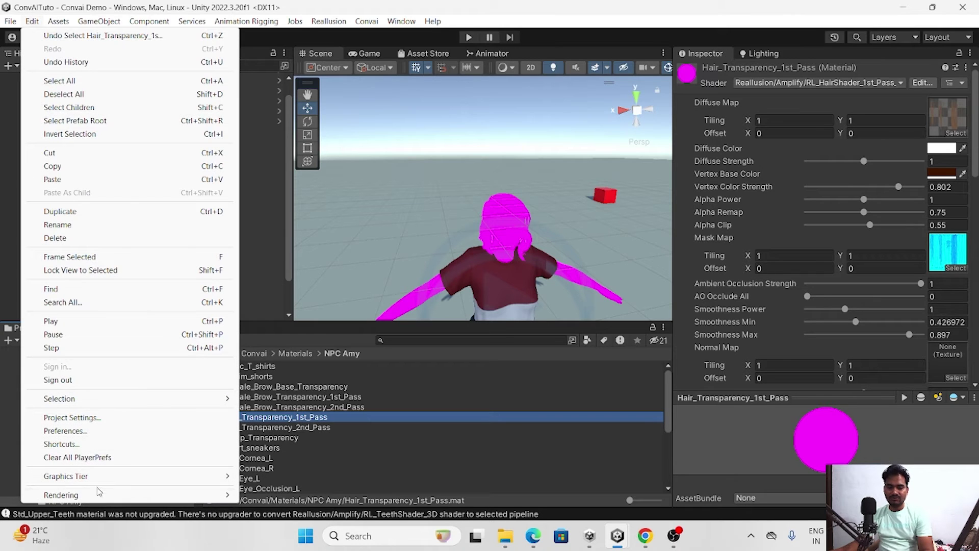
mouse_move(195, 499)
mouse_move(288, 497)
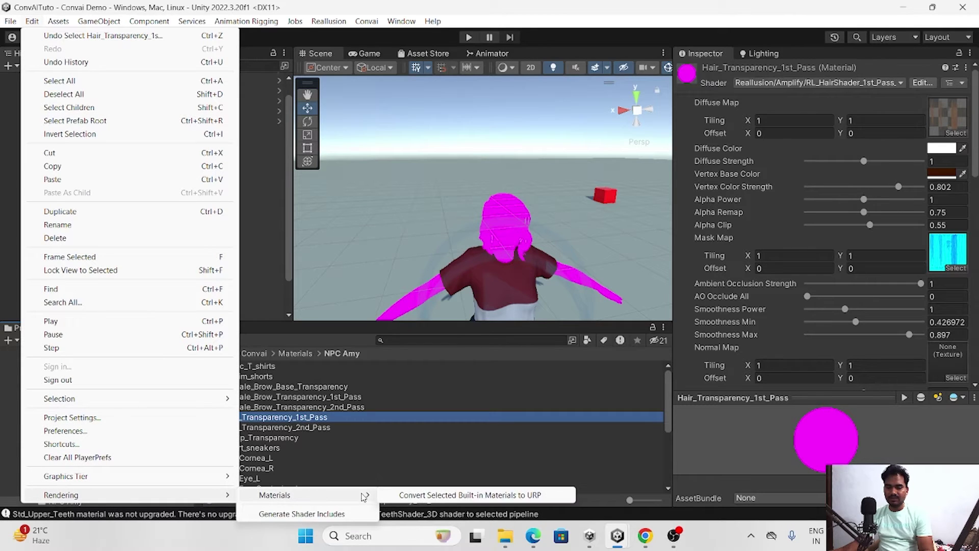
click(410, 496)
click(512, 290)
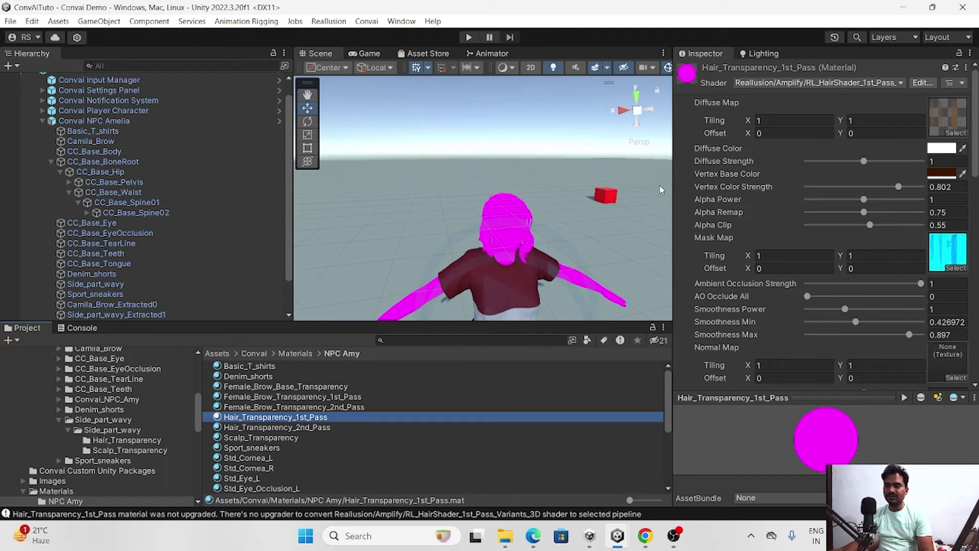
- Browse the Universal Render Pipeline shaders, then switch to the other project's SampleScene window
click(755, 85)
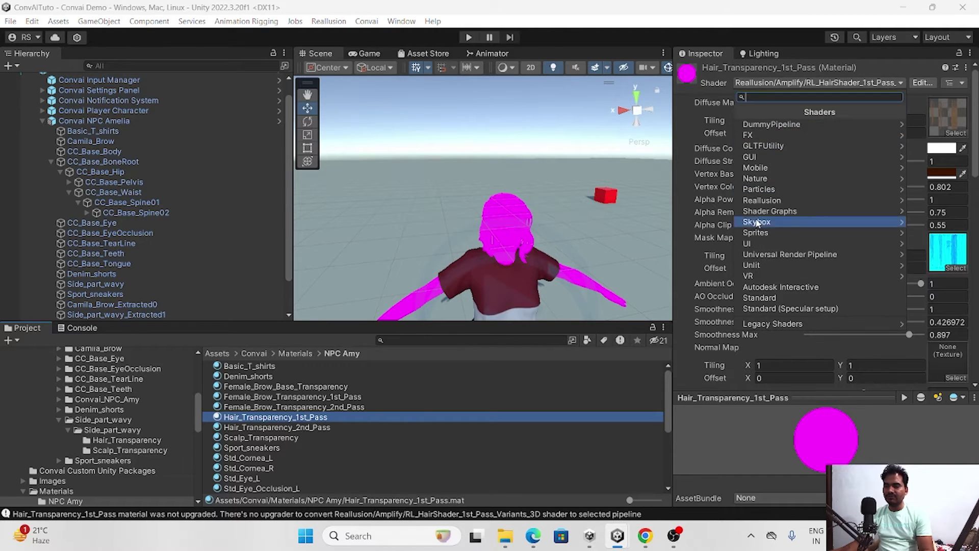
click(807, 250)
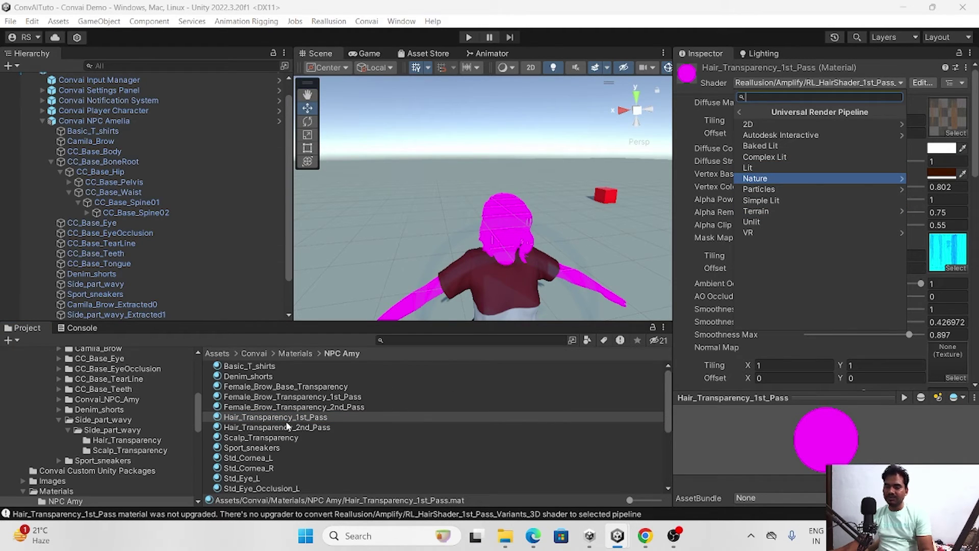
click(360, 448)
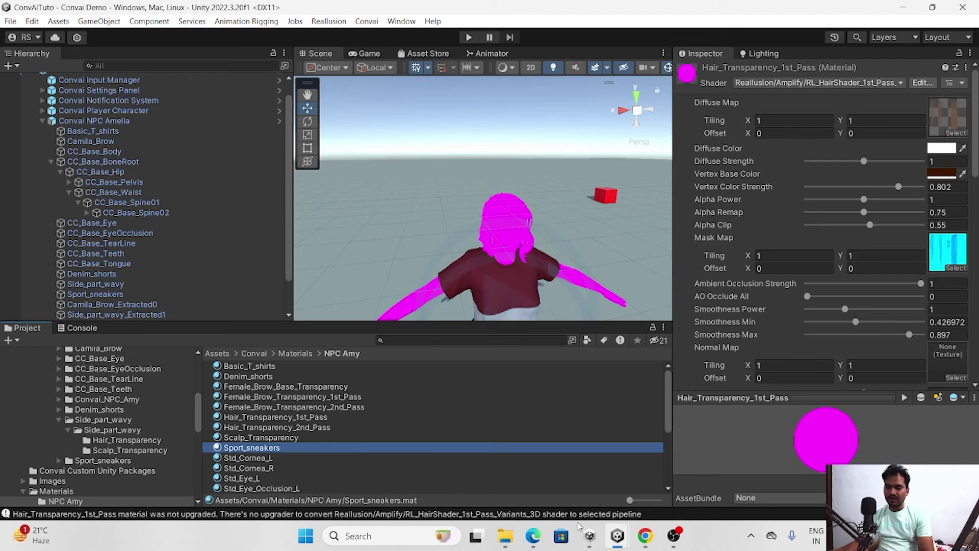
mouse_move(617, 535)
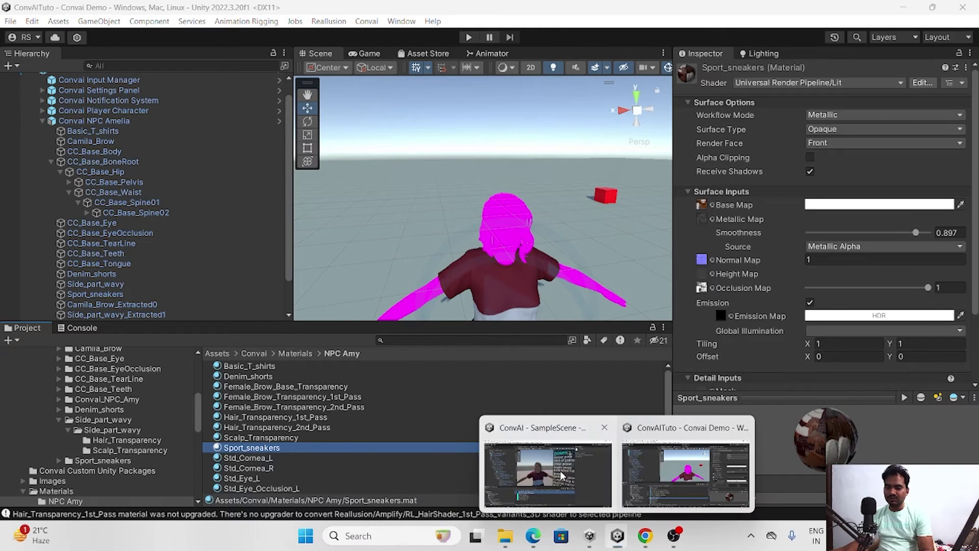
click(550, 462)
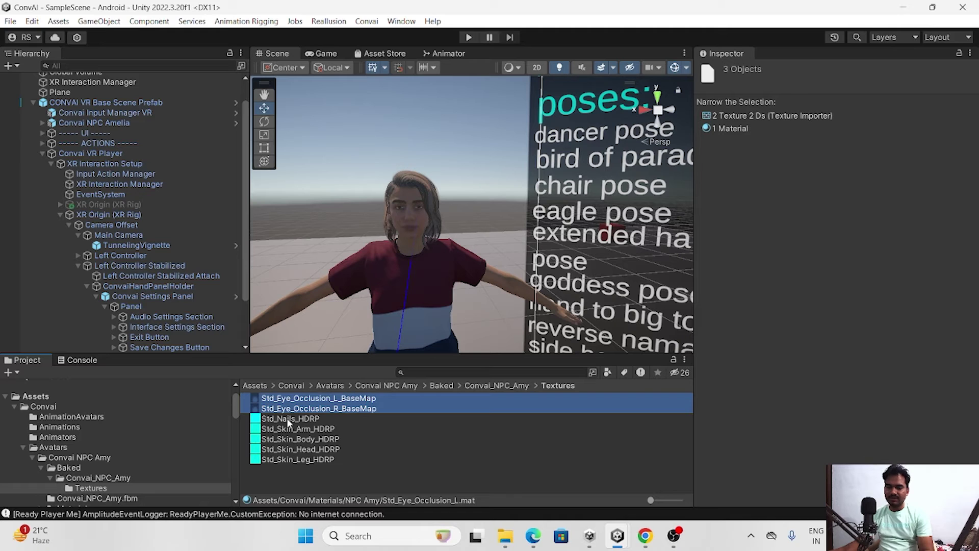
- Select CC_Base_Body on the character and bring up the Denim_shorts material's actions in NPC Amy
click(418, 209)
click(418, 209)
click(418, 209)
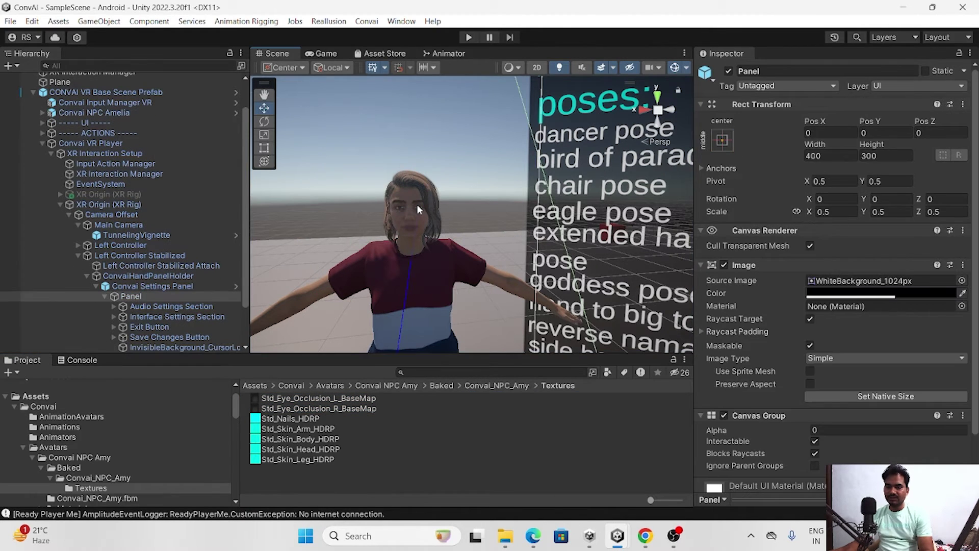
click(419, 209)
click(418, 209)
scroll(289, 430, up, 5)
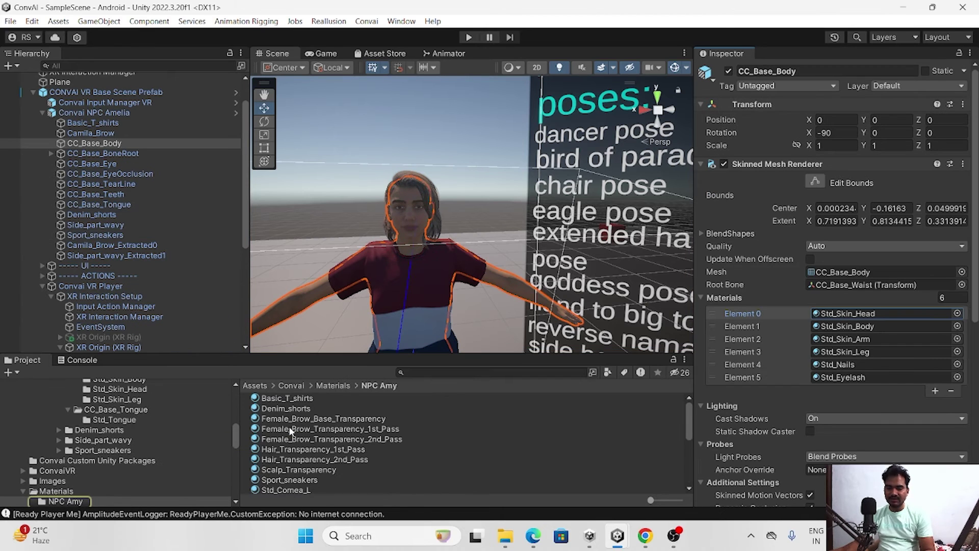
right_click(285, 408)
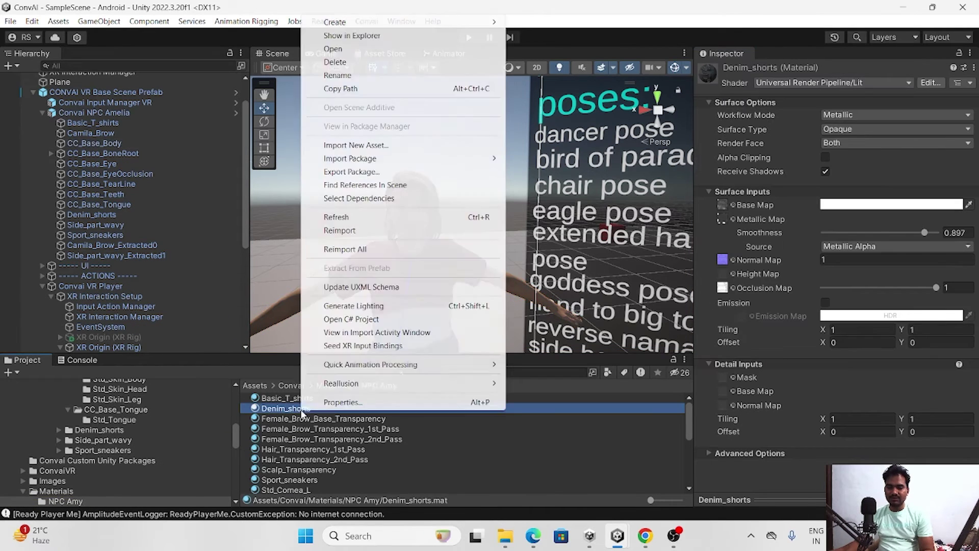
- Reveal Denim_shorts in File Explorer and select all 52 material files
click(371, 34)
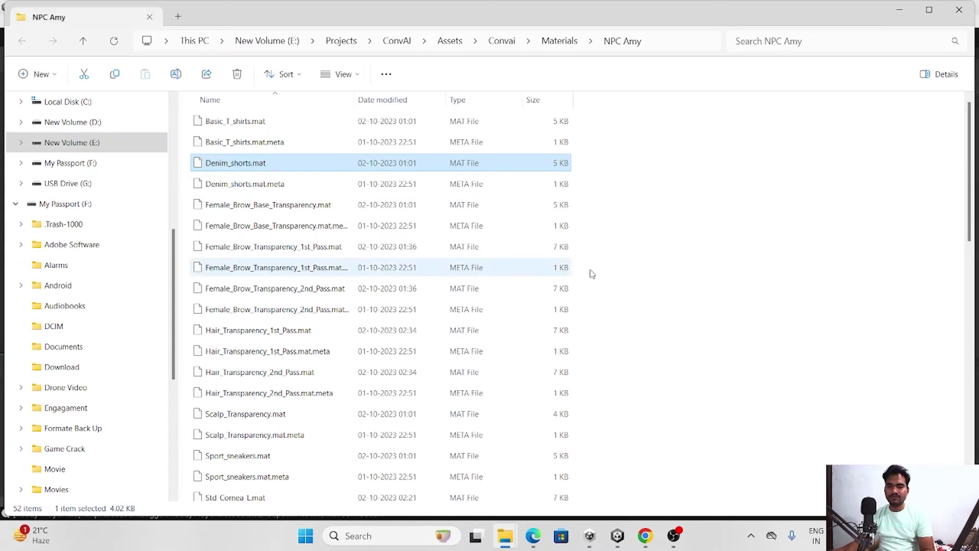
key(ctrl+a)
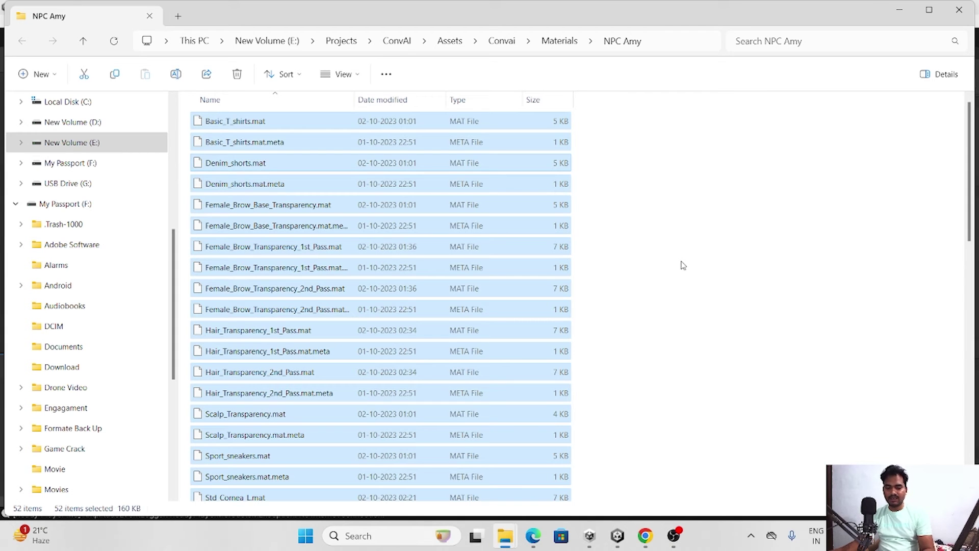
mouse_move(617, 536)
- Open the Convai Demo project's NPC Amy folder in Explorer and replace its files with the copies
click(661, 464)
click(297, 427)
right_click(297, 428)
click(359, 64)
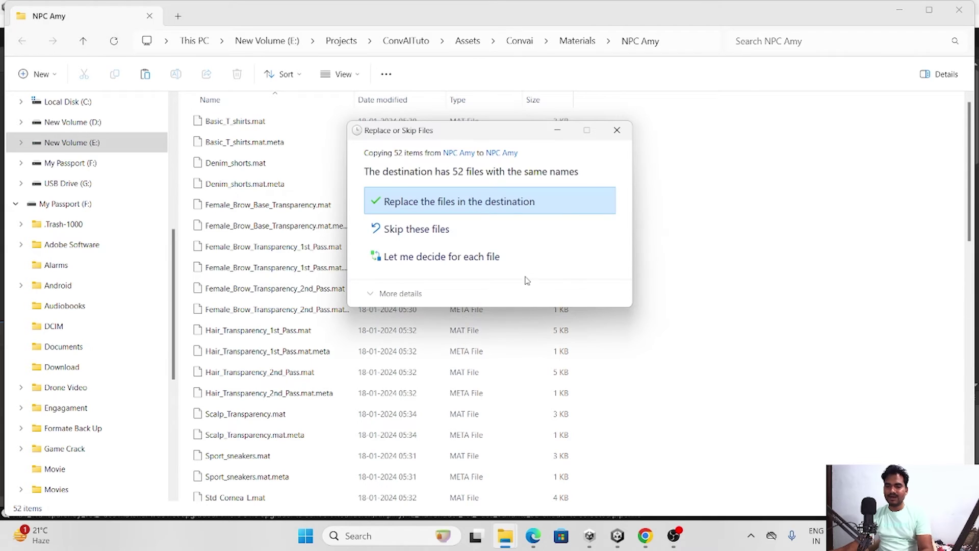
click(497, 206)
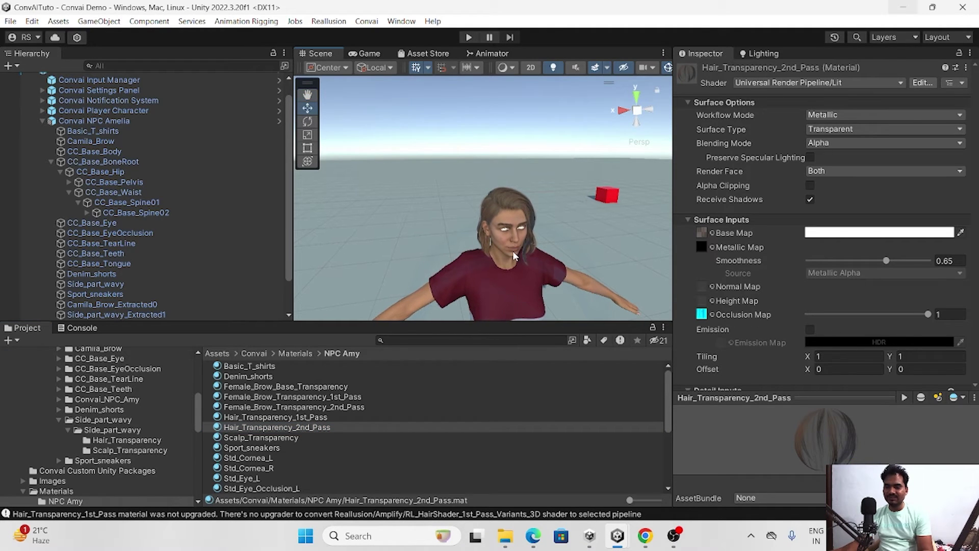
- Frame the character's face and inspect CC_Base_EyeOcclusion's Std_Eye_Occlusion_R material
right_drag(512, 250, 474, 197)
click(556, 297)
key(f)
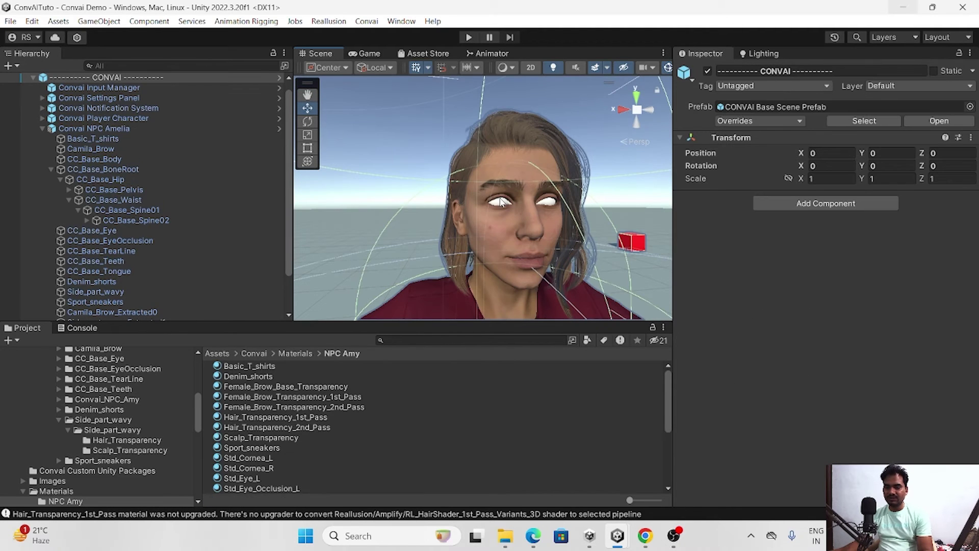
click(502, 202)
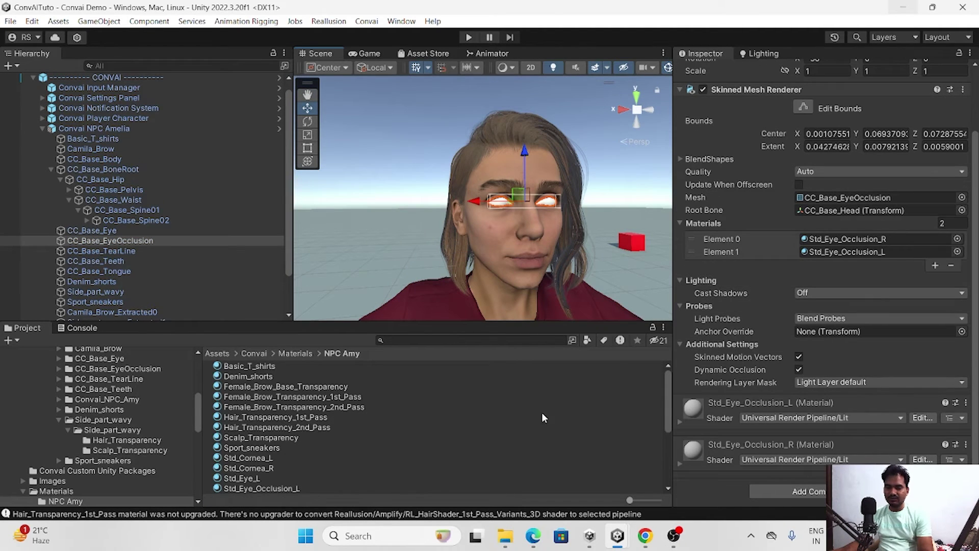
scroll(253, 430, down, 3)
click(254, 428)
scroll(714, 298, up, 3)
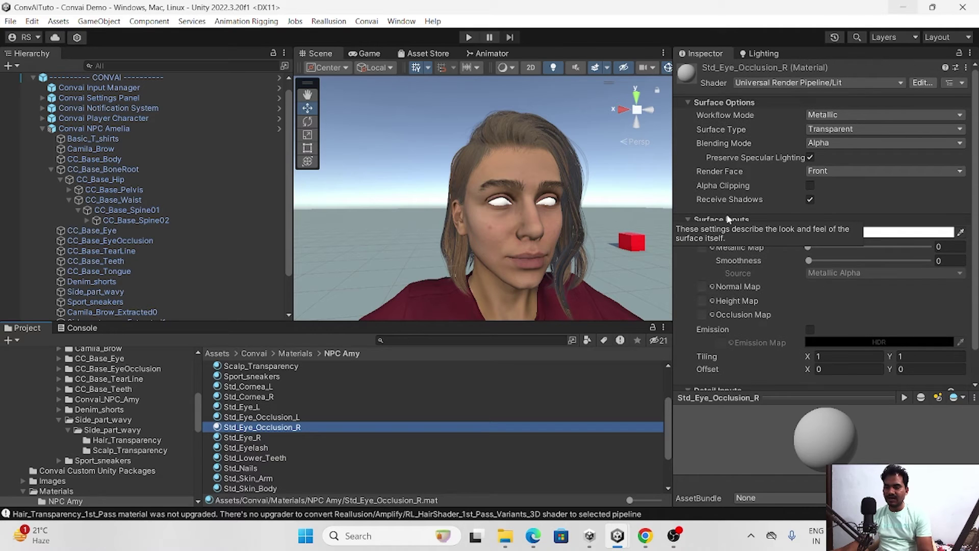
scroll(57, 439, up, 10)
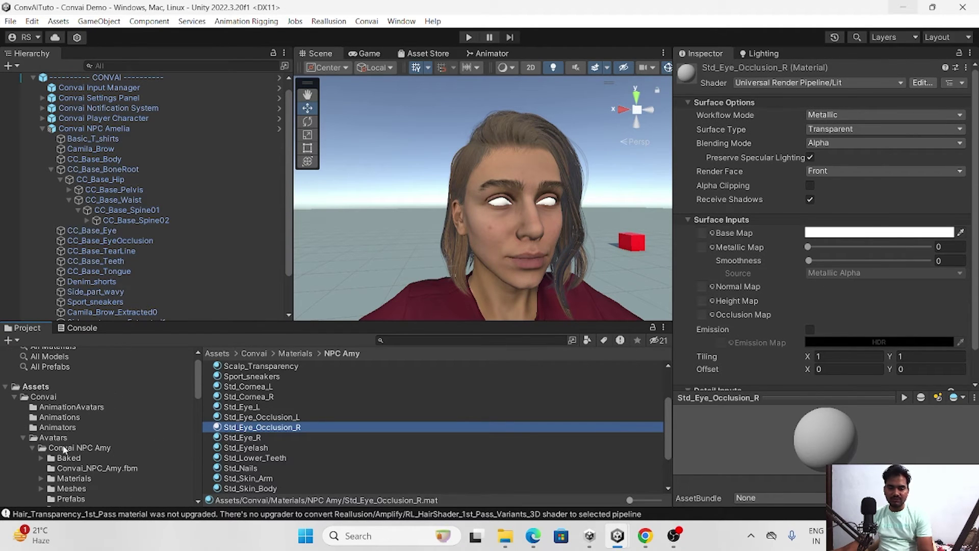
click(50, 450)
- In the SampleScene project, select CC_Base_EyeOcclusion and locate Std_Eye_Occlusion_R's base map texture
mouse_move(617, 536)
click(569, 476)
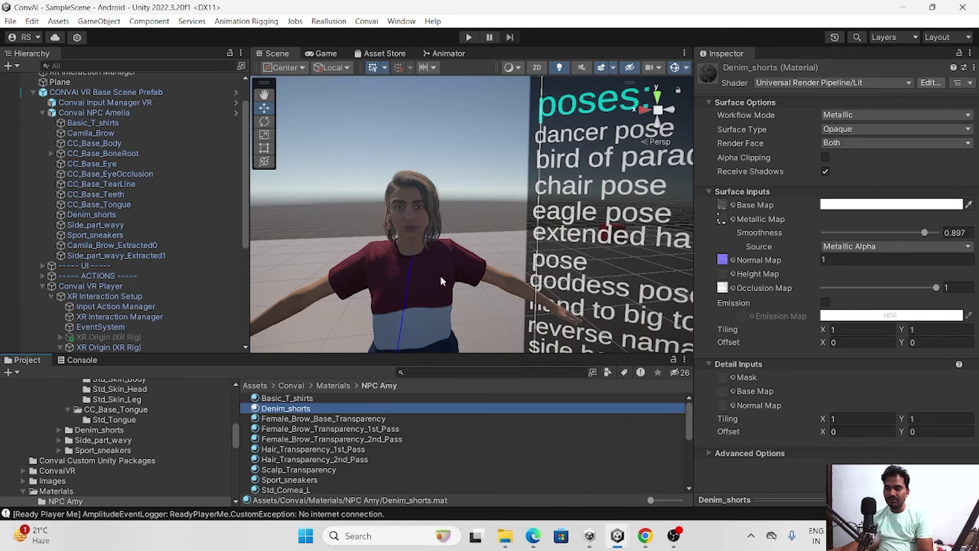
right_drag(439, 275, 456, 226)
click(456, 225)
click(456, 225)
click(456, 225)
click(869, 315)
click(323, 444)
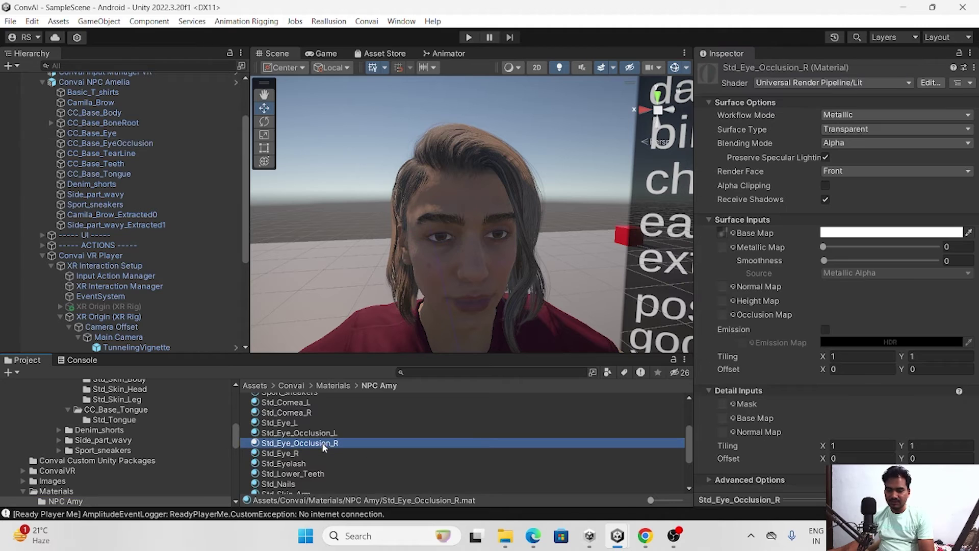
click(721, 233)
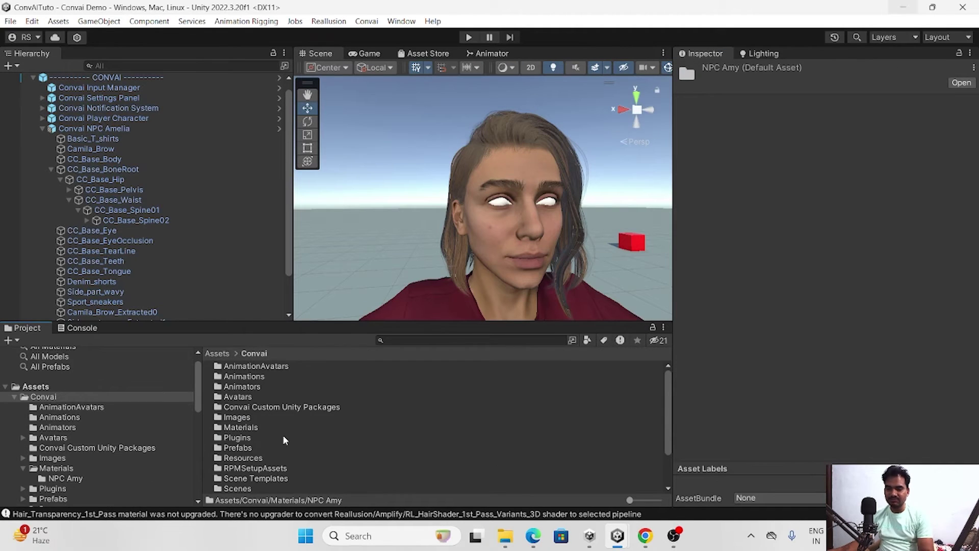
- Go to Avatars > Convai NPC Amy > Baked > Convai_NPC_Amy > Textures and select both eye-occlusion base maps
click(57, 432)
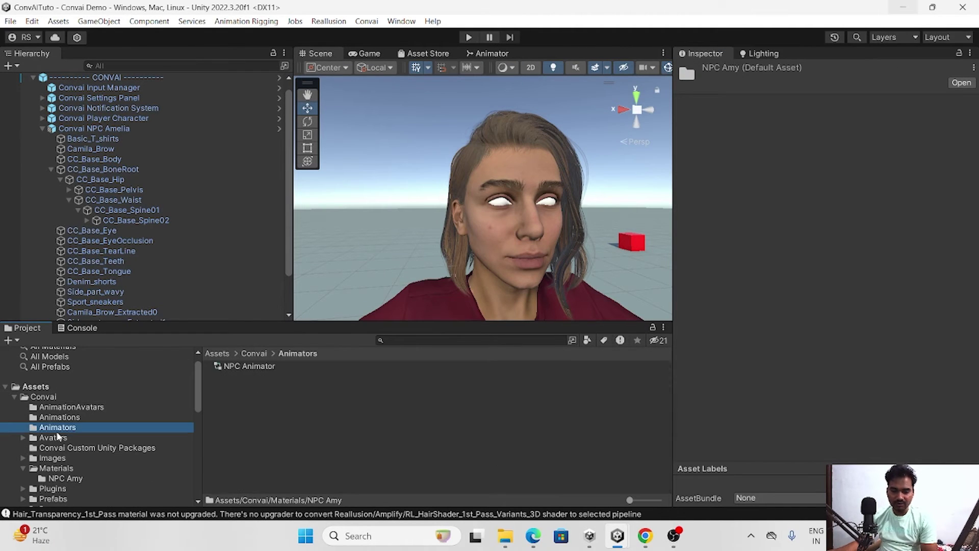
click(54, 437)
double_click(235, 366)
double_click(235, 366)
double_click(235, 367)
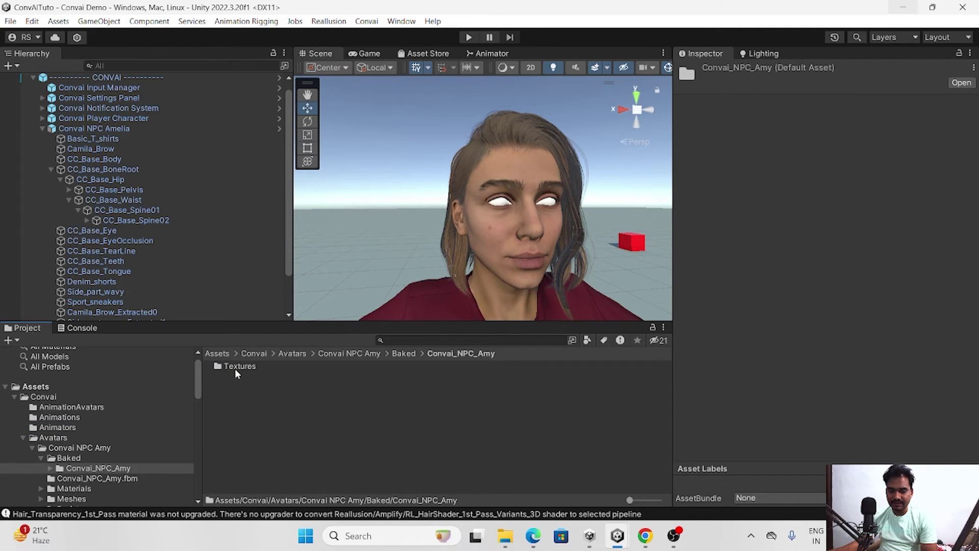
double_click(235, 368)
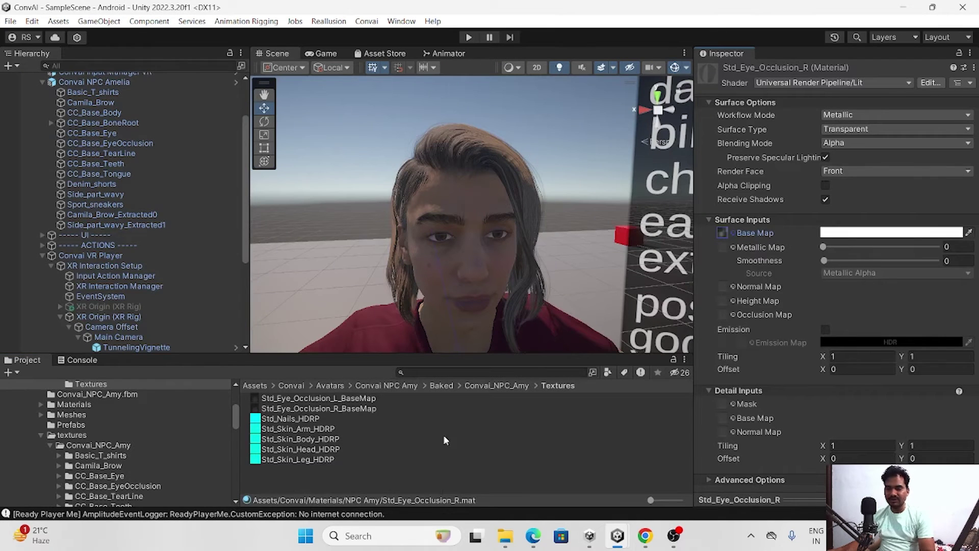
click(316, 398)
shift+click(337, 408)
right_click(337, 407)
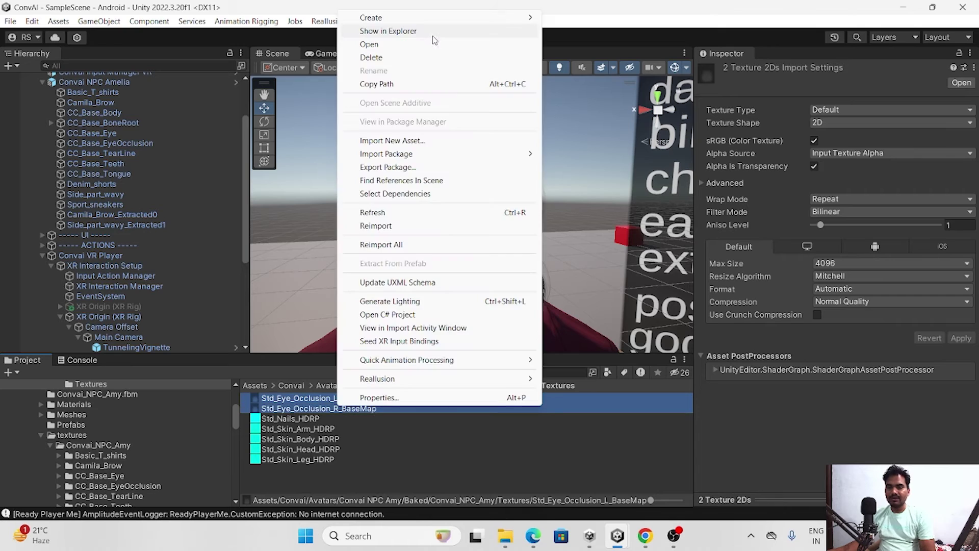
- Paste Std_Eye_Occlusion_L_BaseMap and Std_Eye_Occlusion_R_BaseMap into the Convai Demo project's Textures folder
click(430, 33)
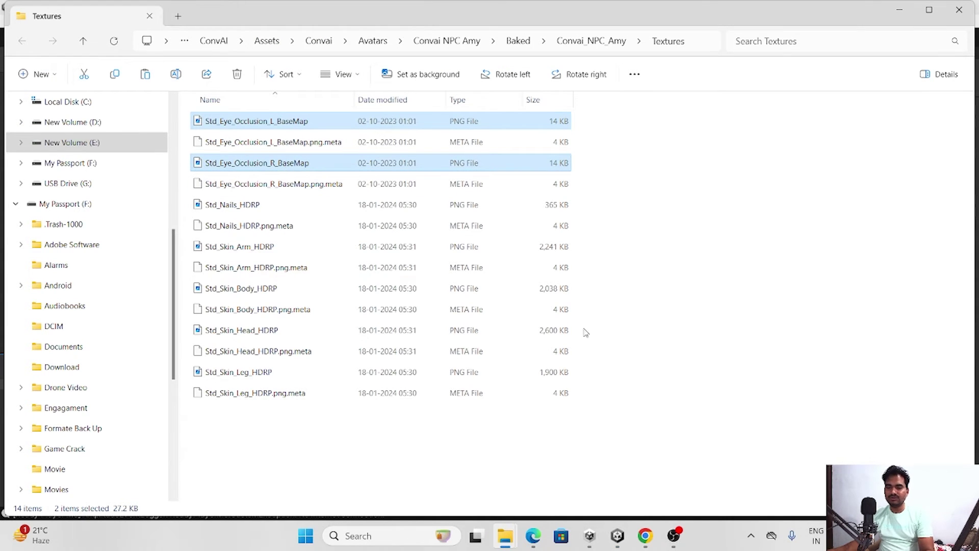
mouse_move(631, 536)
click(647, 474)
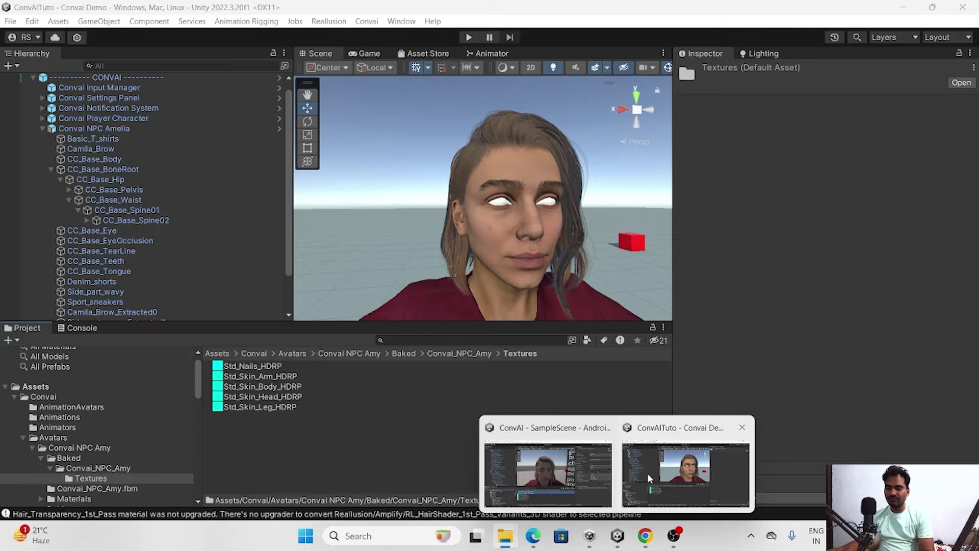
right_click(332, 446)
click(414, 87)
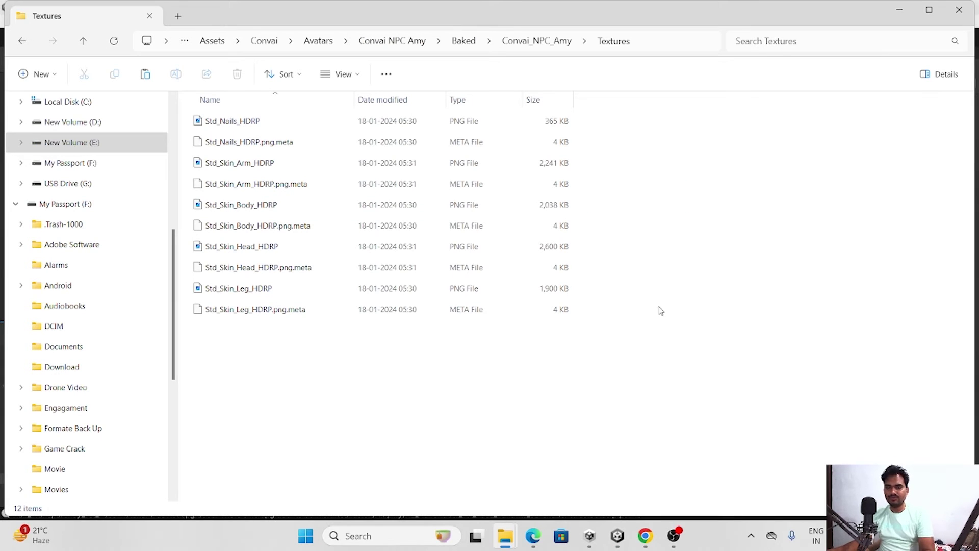
key(ctrl+v)
- Assign the left eye-occlusion base map to Std_Eye_Occlusion_L's Base Map slot
click(898, 4)
click(109, 240)
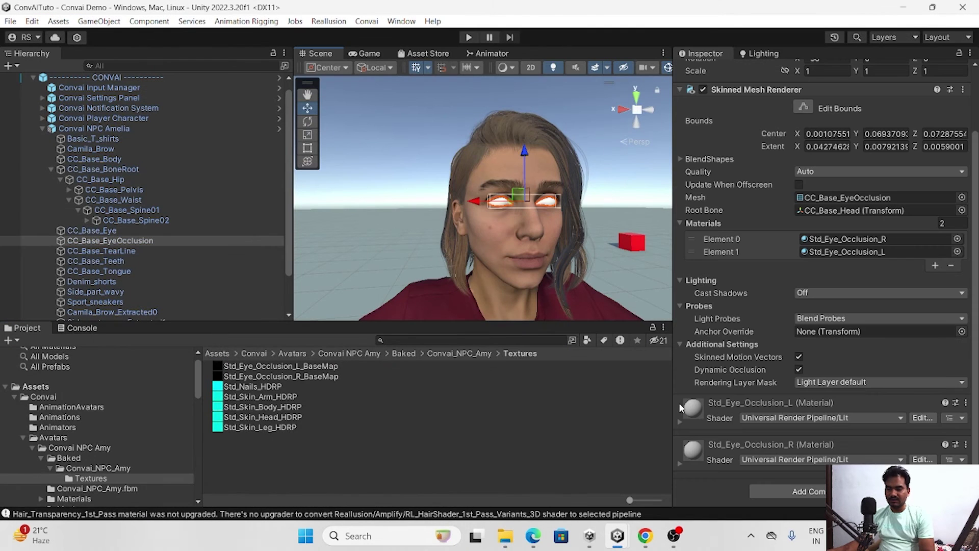
click(680, 413)
scroll(712, 350, down, 5)
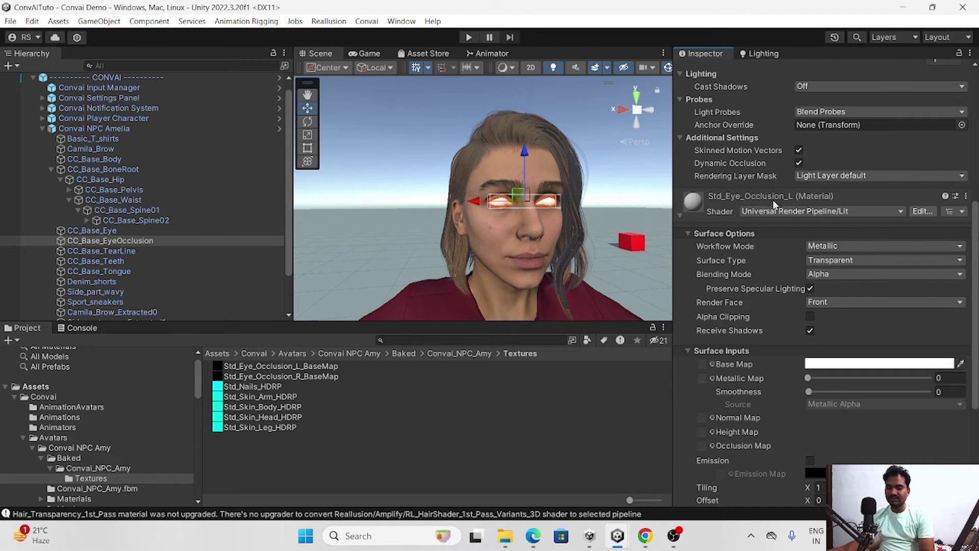
drag(334, 367, 702, 364)
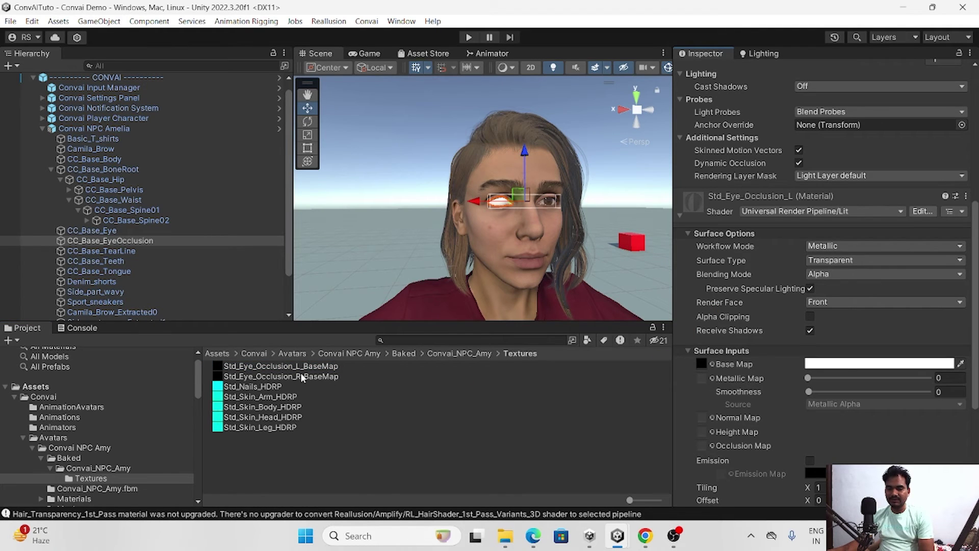
click(680, 216)
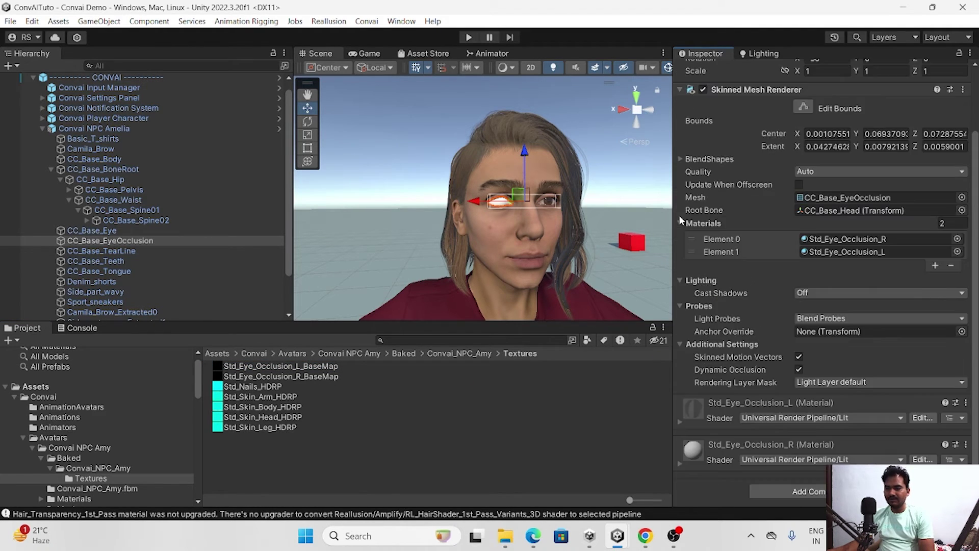
- Assign the right eye-occlusion base map to Std_Eye_Occlusion_R, then enter Play mode
click(679, 463)
scroll(714, 434, down, 4)
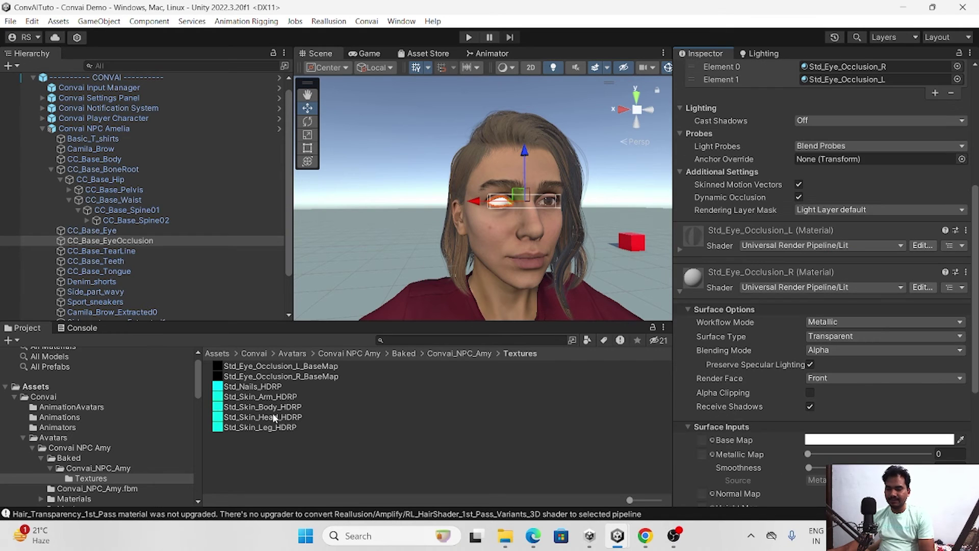
drag(336, 378, 702, 440)
scroll(562, 219, up, 5)
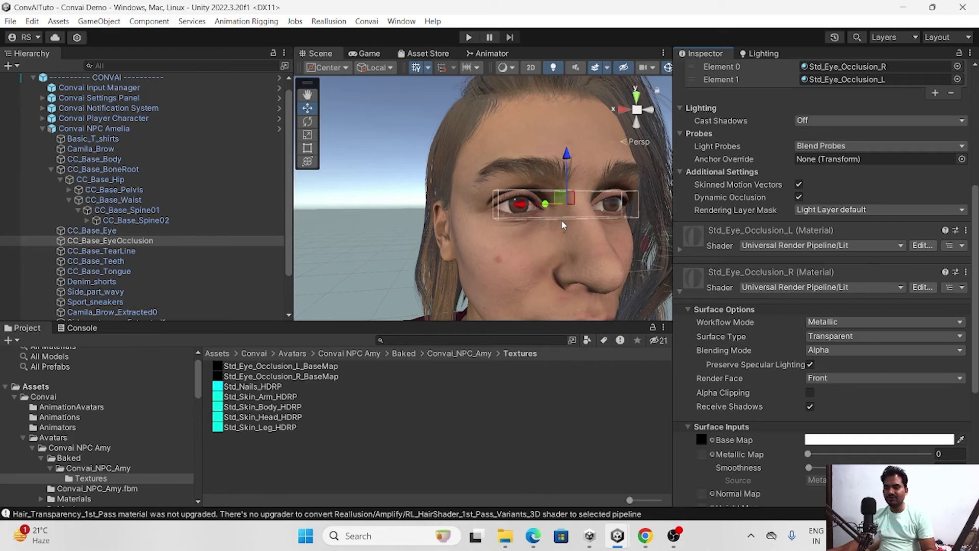
scroll(551, 221, up, 3)
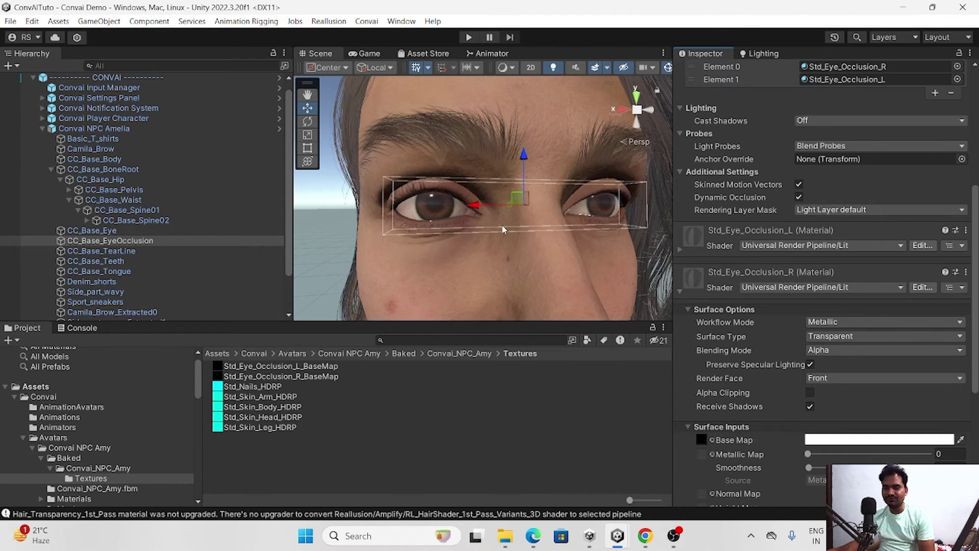
scroll(497, 228, down, 10)
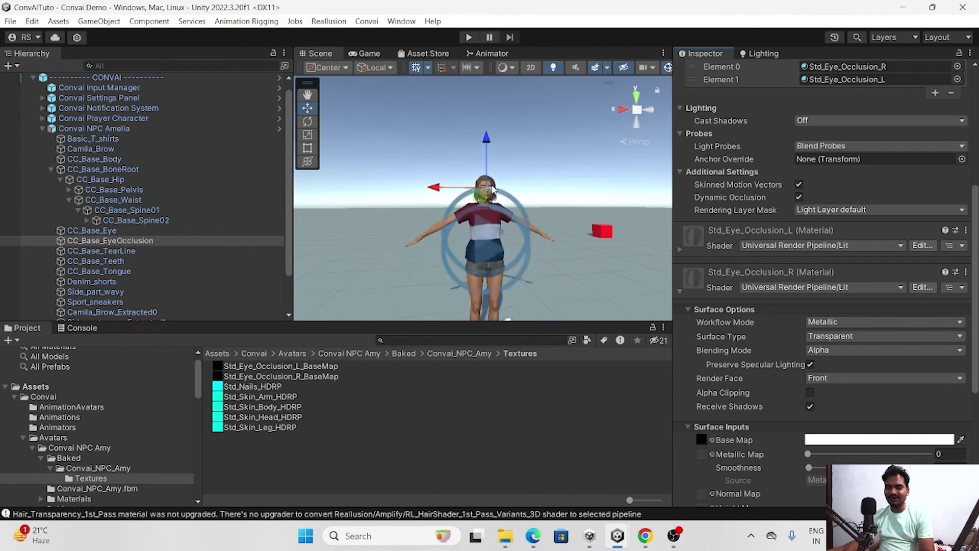
click(469, 37)
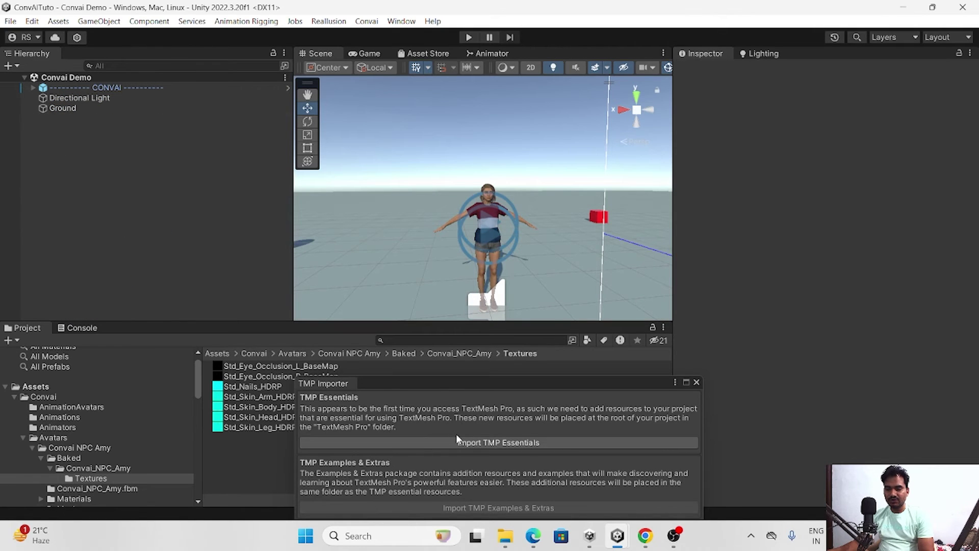
- Import the TMP Essentials resources, then close the TMP Importer window
click(457, 442)
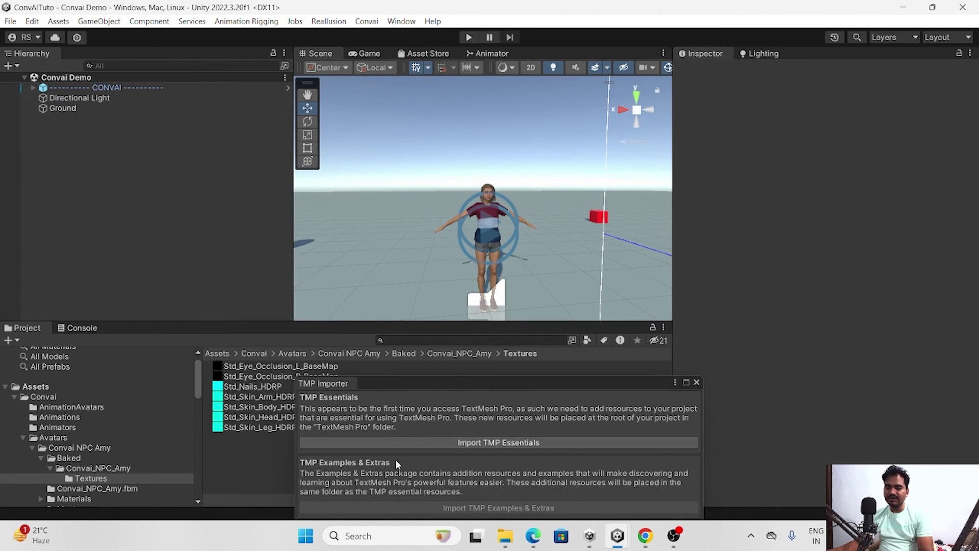
click(497, 442)
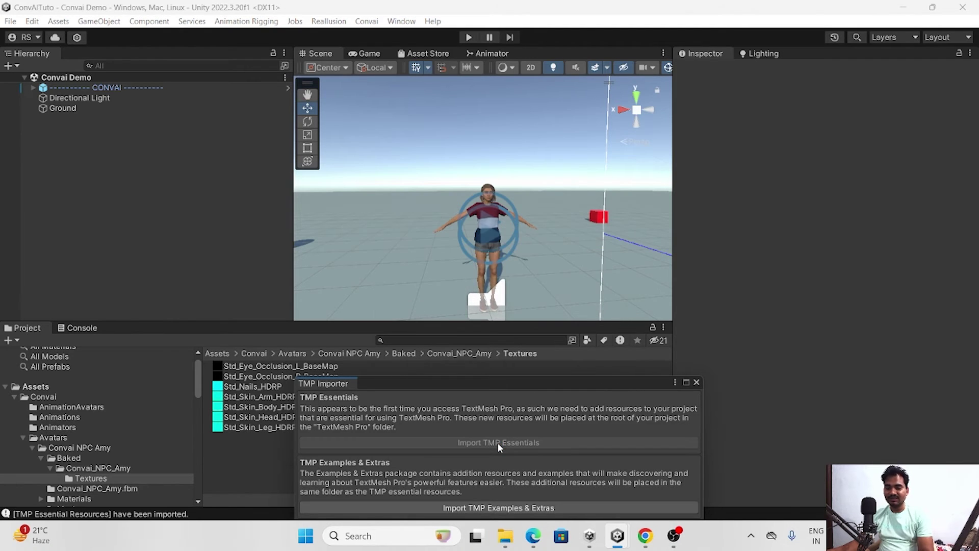
click(696, 383)
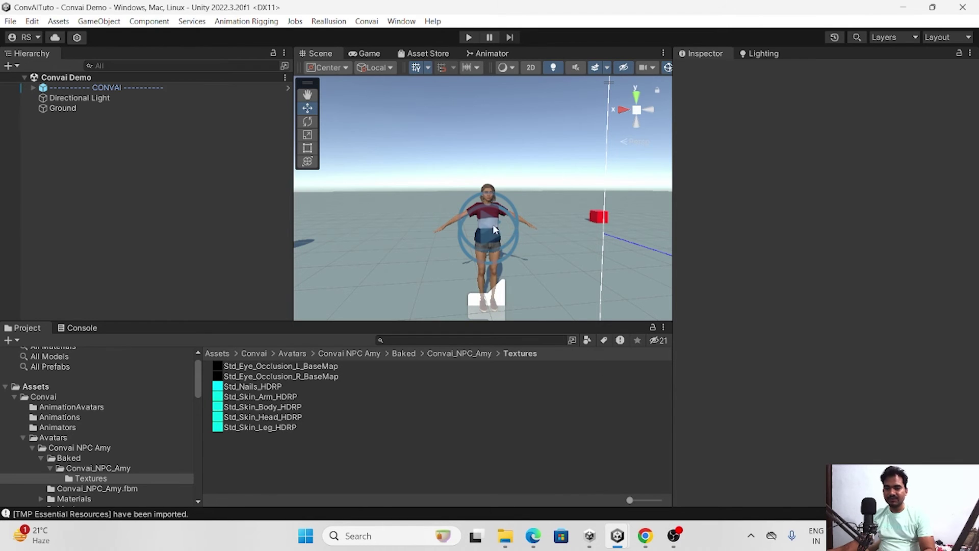
- Play the scene, walk up to Amelia, greet her and ask her to dance
click(468, 37)
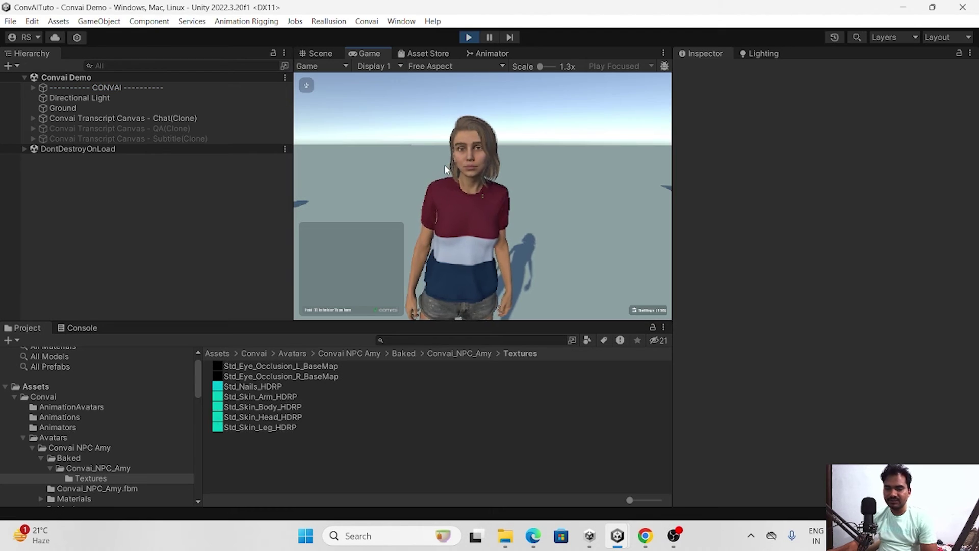
key(s)
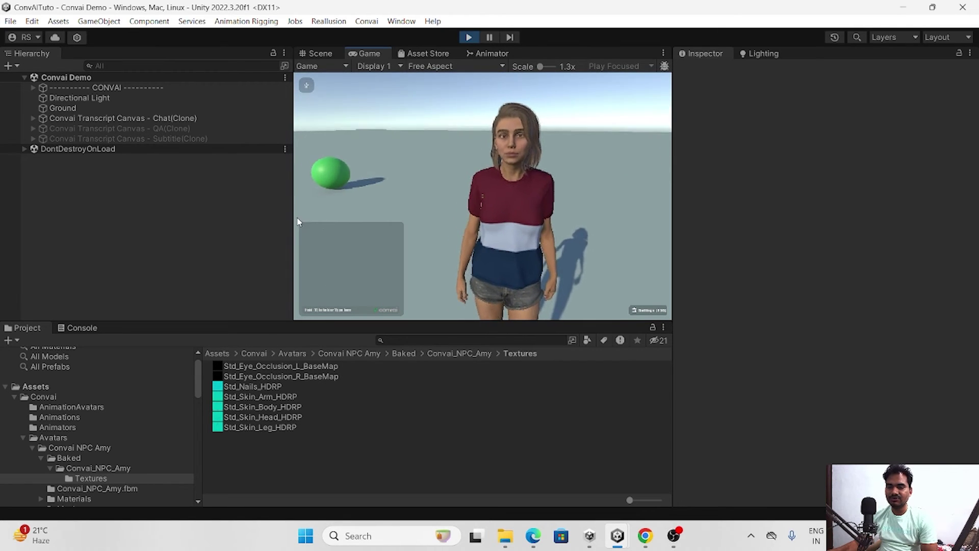
drag(292, 214, 92, 198)
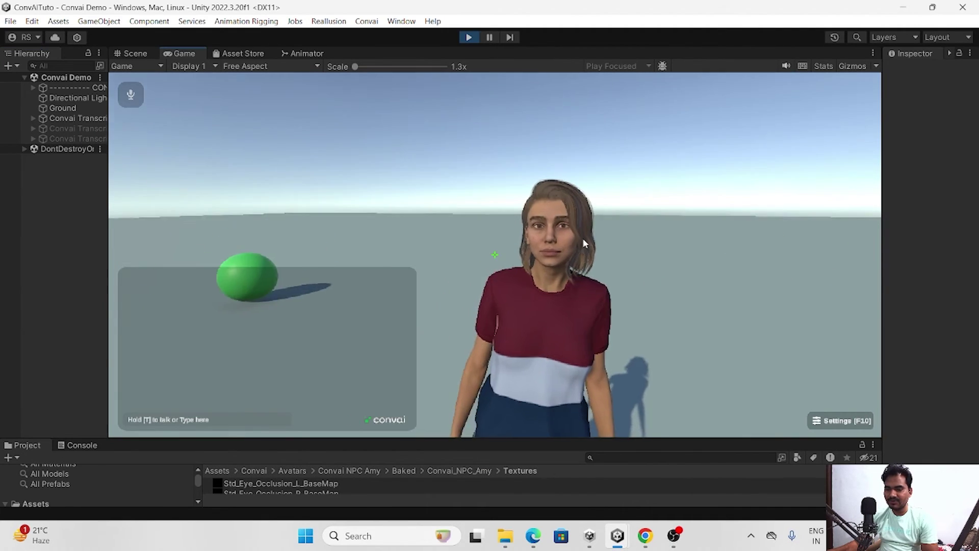
key(w)
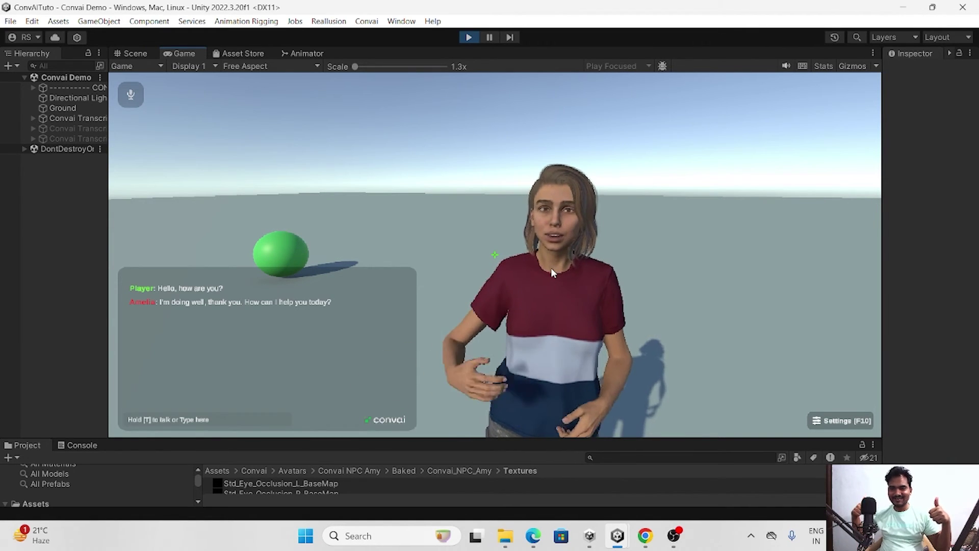
key(t)
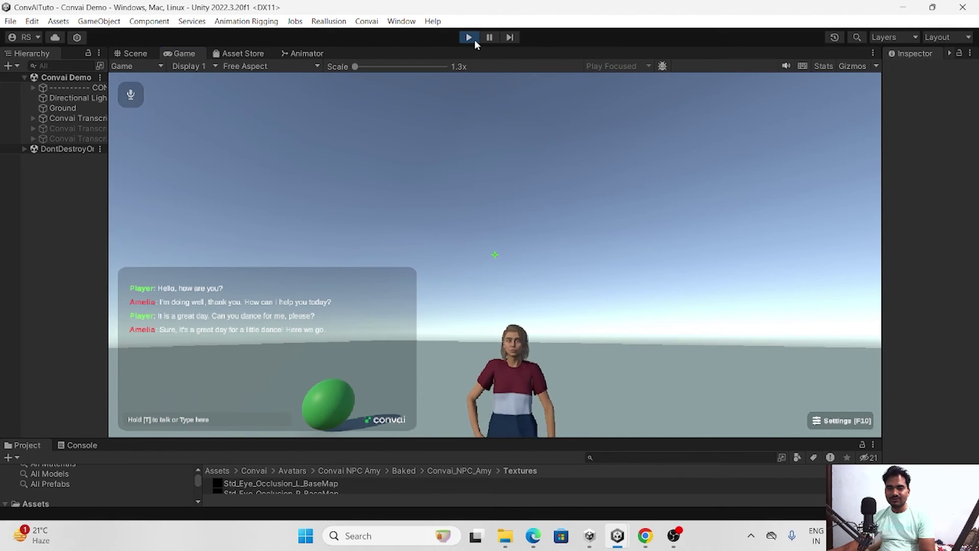
- Stop Play mode and widen the Hierarchy and Project panels
click(472, 37)
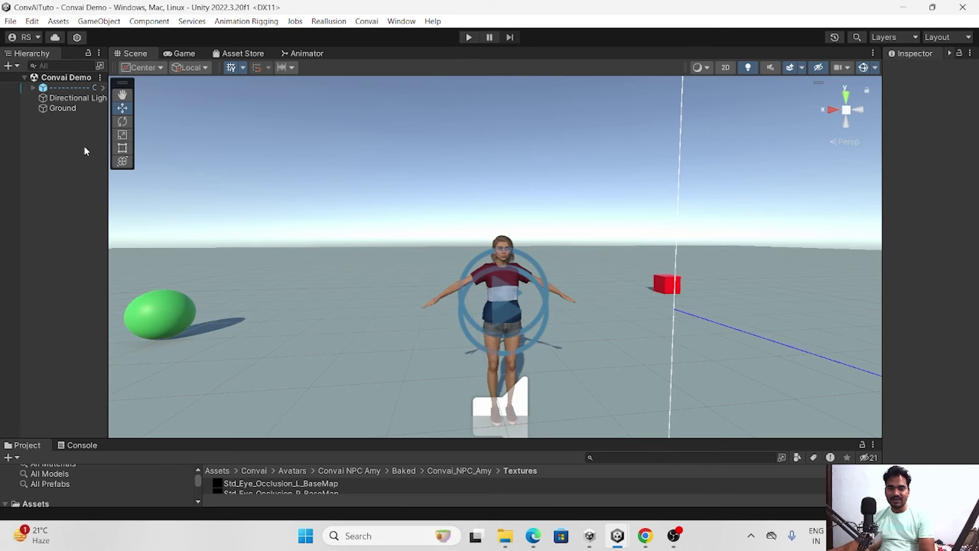
drag(106, 199, 241, 199)
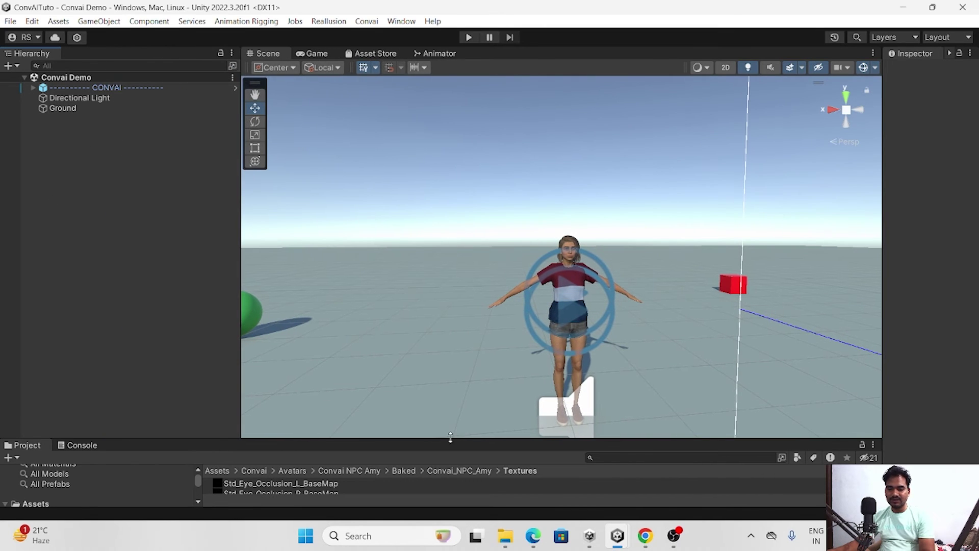
drag(450, 437, 450, 149)
click(14, 224)
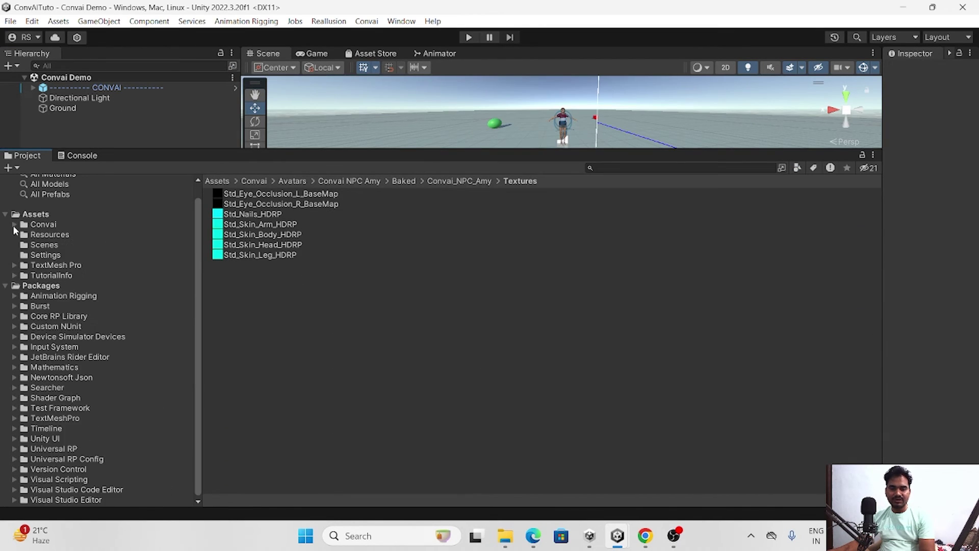
click(45, 224)
- Open Convai Demo from Assets/Convai/Scenes, after briefly loading the Mobile version, and enlarge the Scene view
double_click(235, 312)
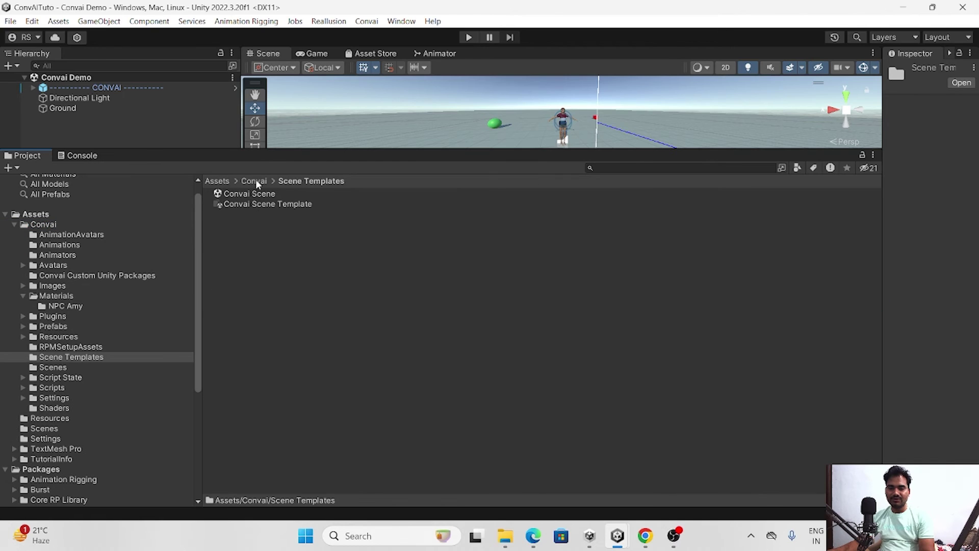
click(253, 181)
double_click(248, 315)
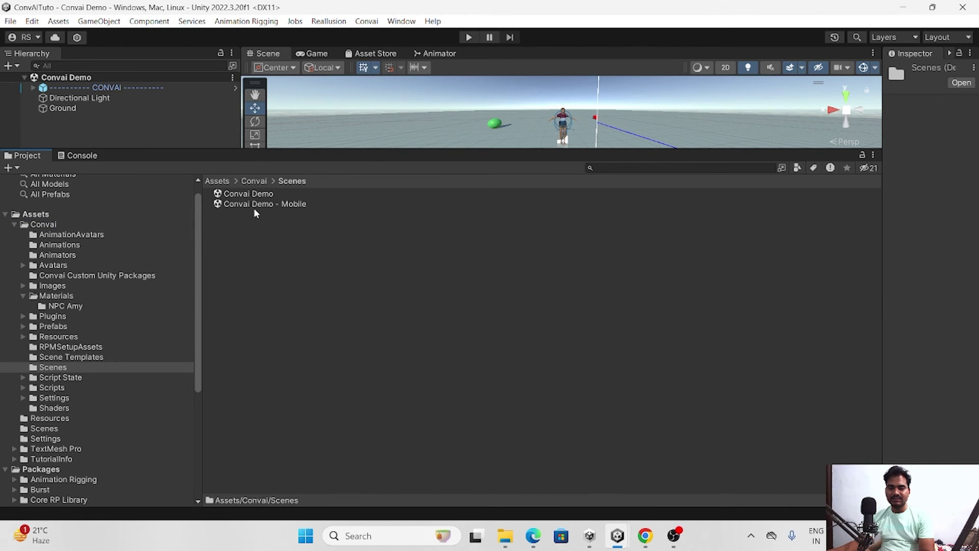
double_click(254, 204)
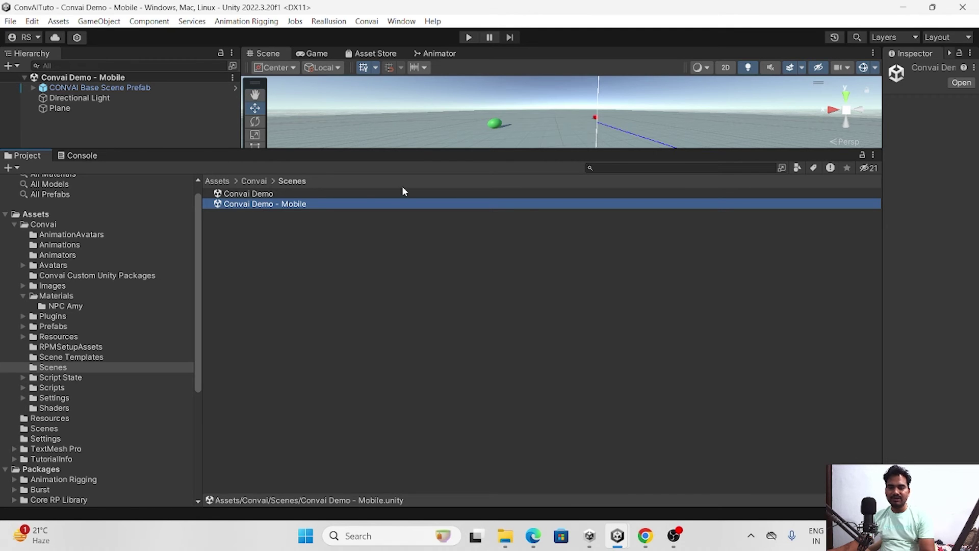
double_click(251, 194)
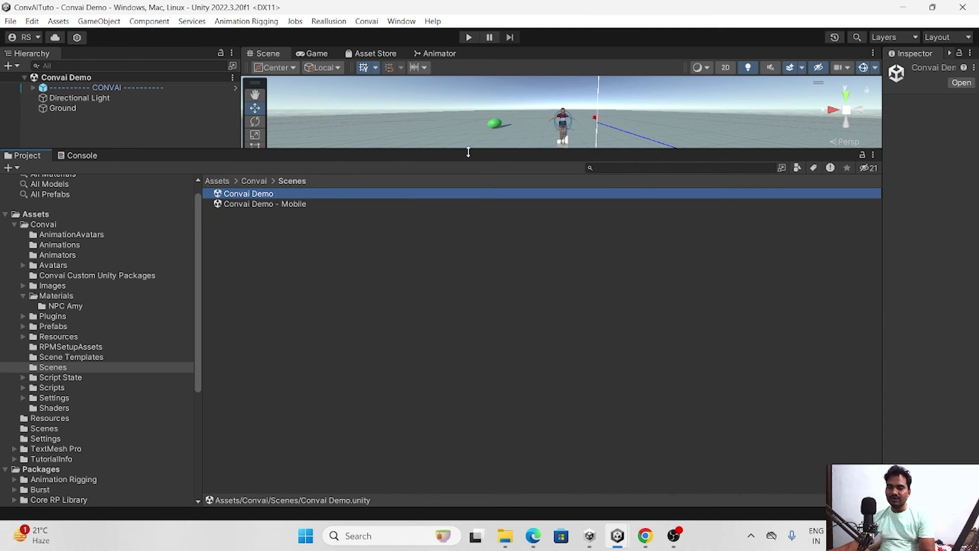
drag(468, 151, 458, 335)
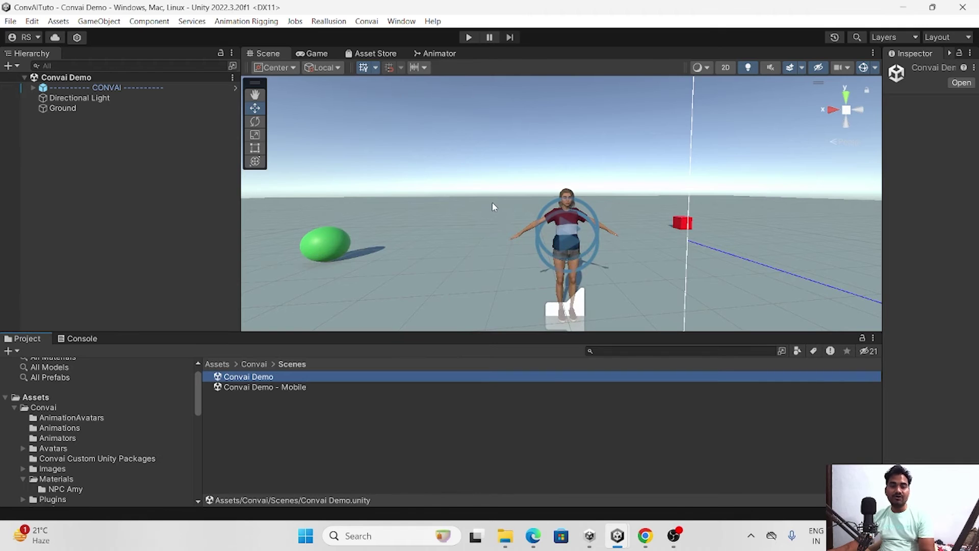
- Select Convai NPC Amelia under CONVAI and widen the Inspector to read its Animator and Capsule Collider
click(33, 88)
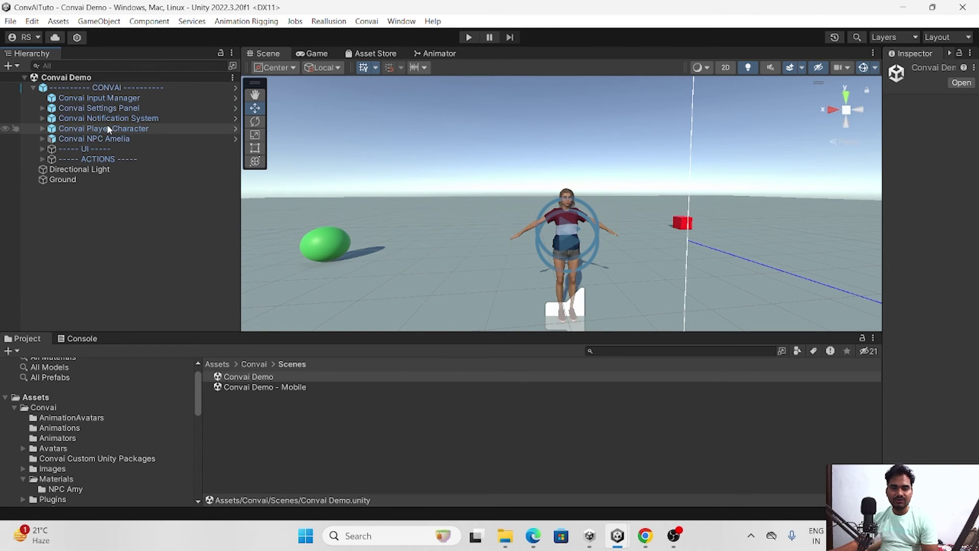
click(102, 109)
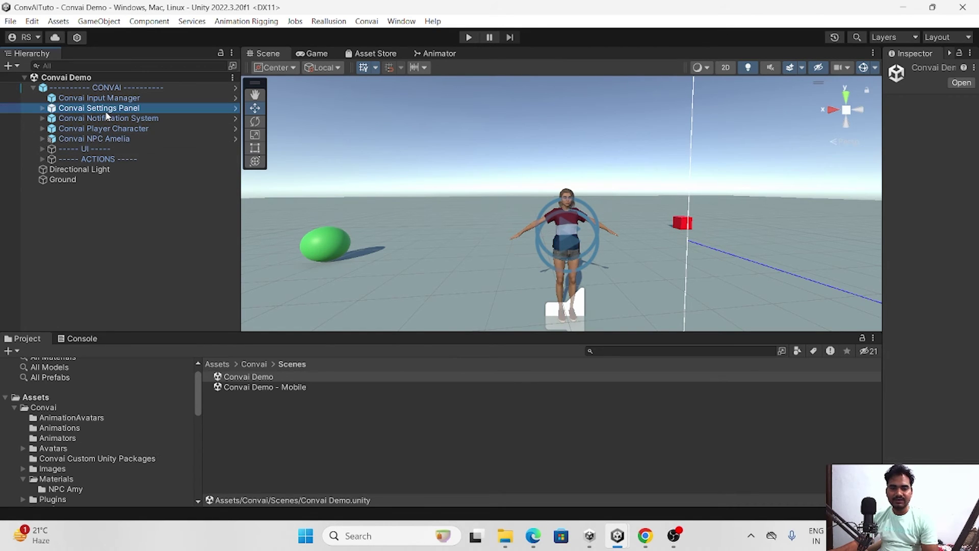
click(96, 140)
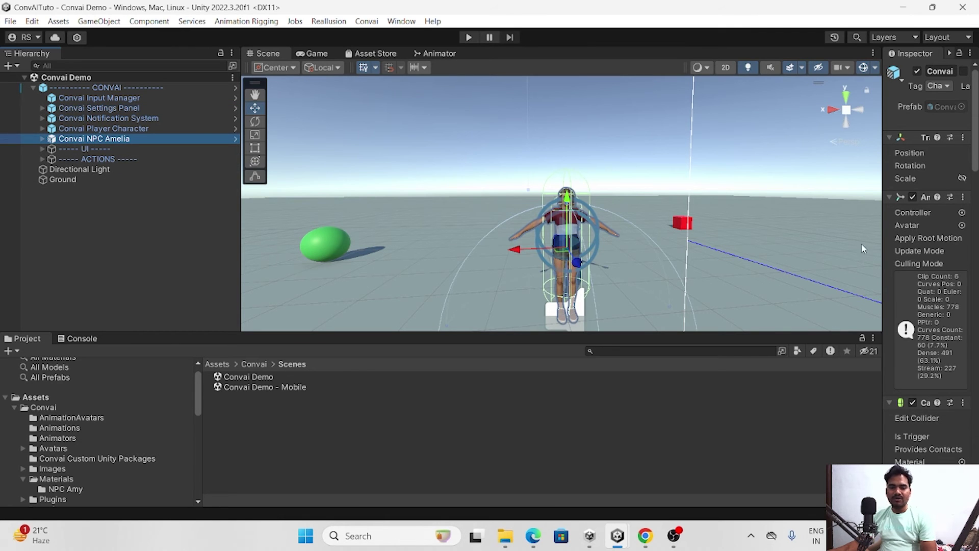
drag(882, 241, 487, 240)
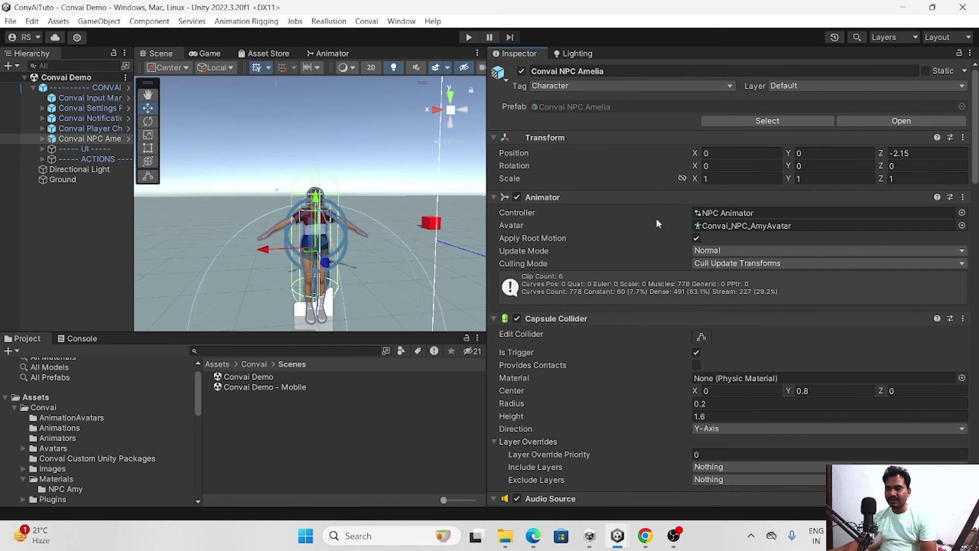
- Open the NPC Animator graph and pan it to show the Idle, Talking, Dance and Exit states
click(701, 215)
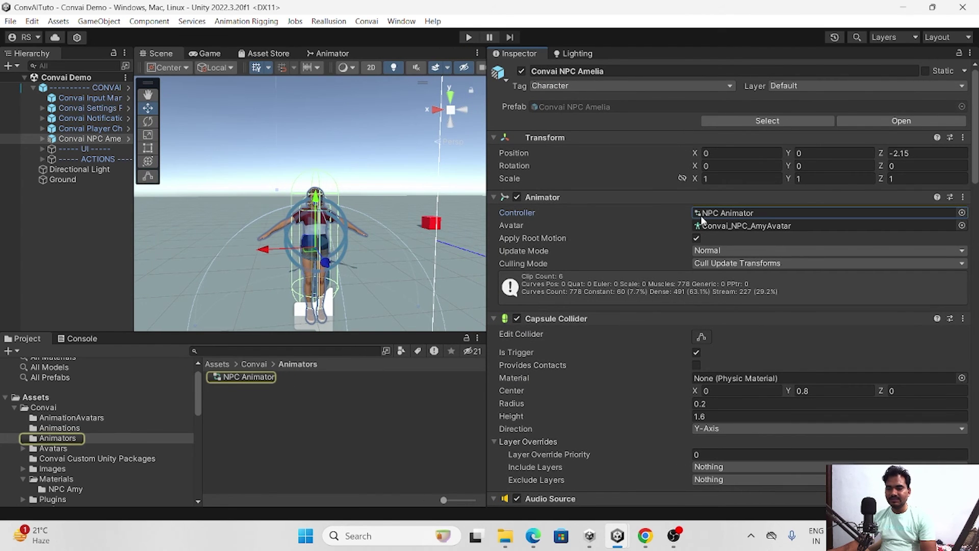
double_click(248, 378)
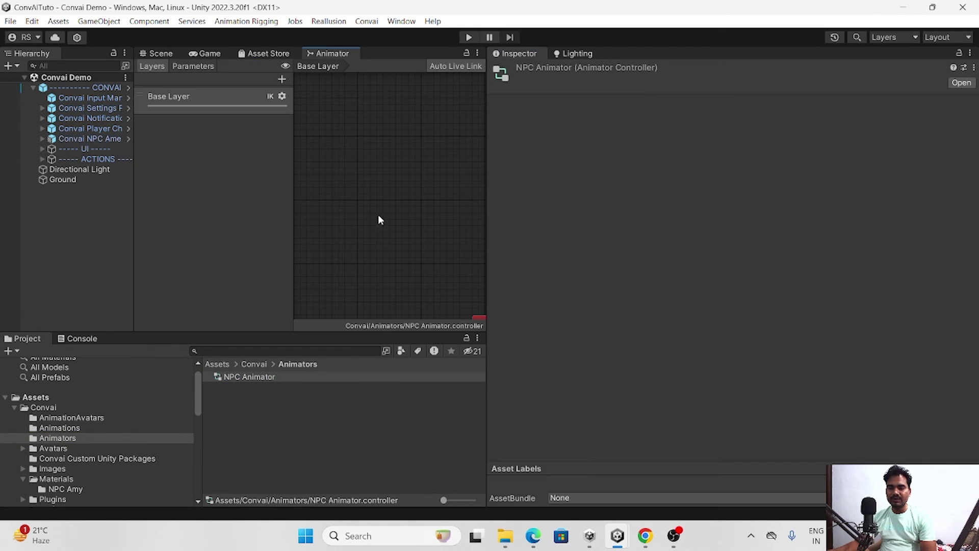
scroll(394, 268, up, 8)
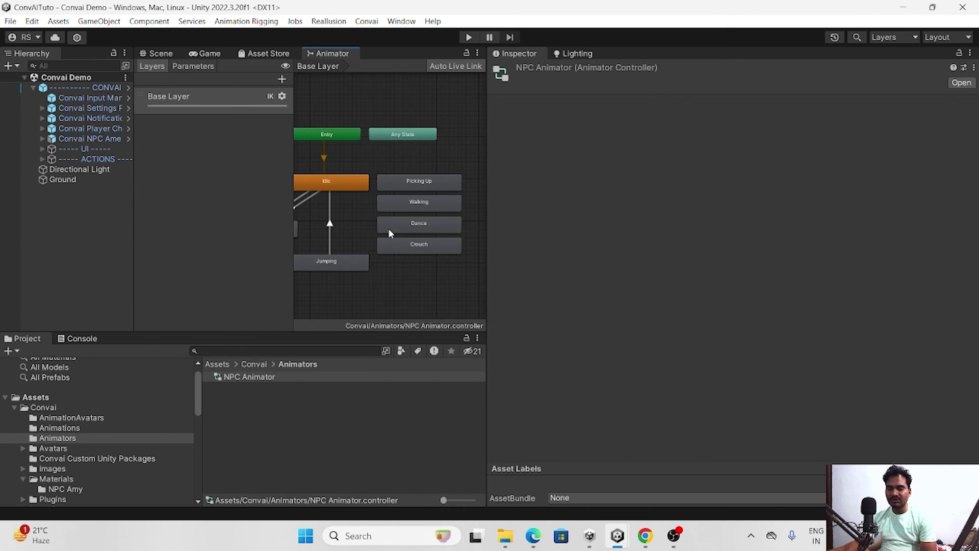
drag(487, 243, 645, 243)
middle_drag(487, 194, 555, 194)
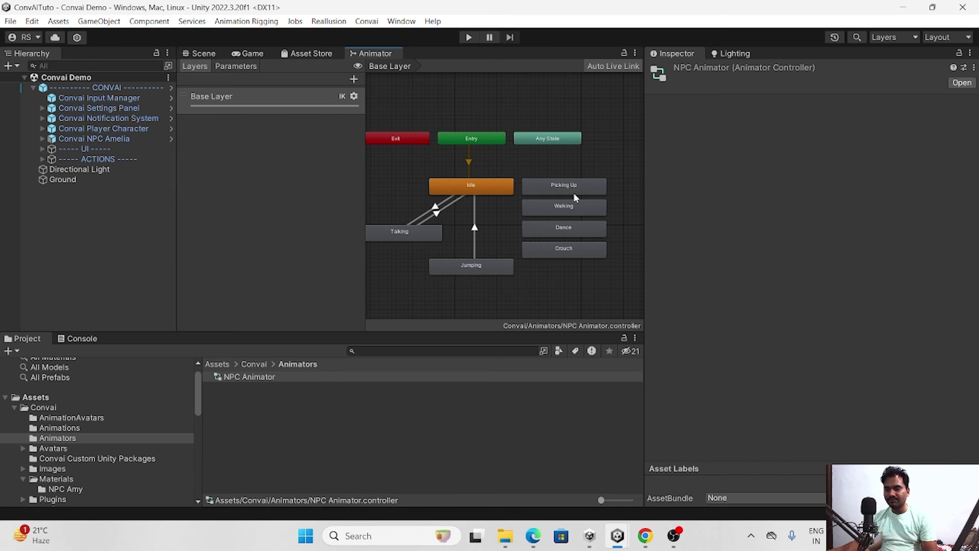
- Return to the Scene, reselect Convai NPC Amelia and scroll down to its ConvaiNPC component
click(201, 55)
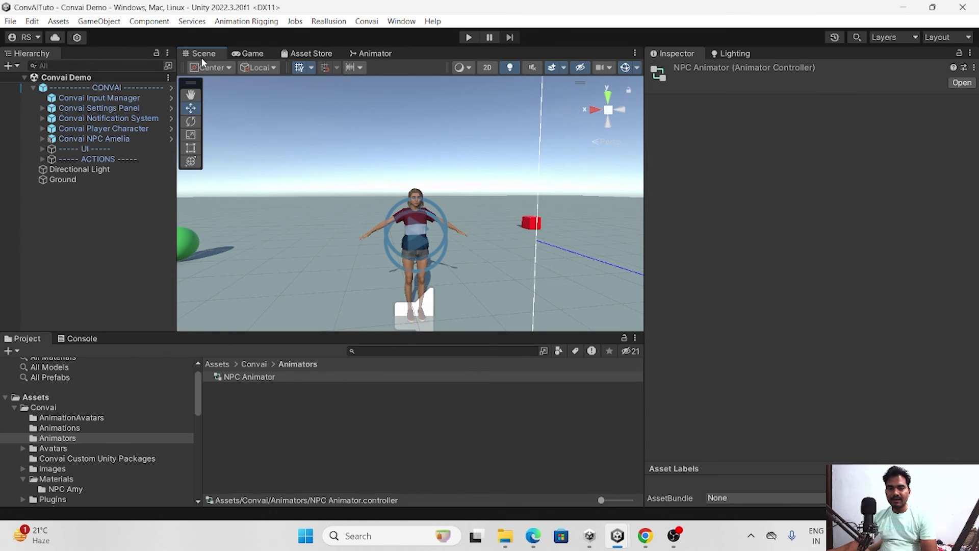
click(95, 139)
scroll(729, 228, down, 10)
scroll(724, 327, down, 3)
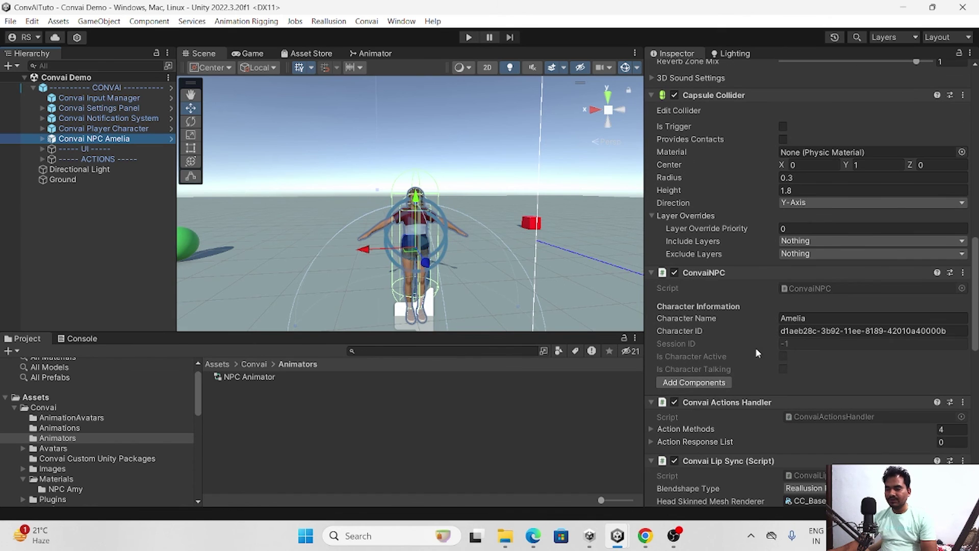
click(807, 331)
key(alt+Tab)
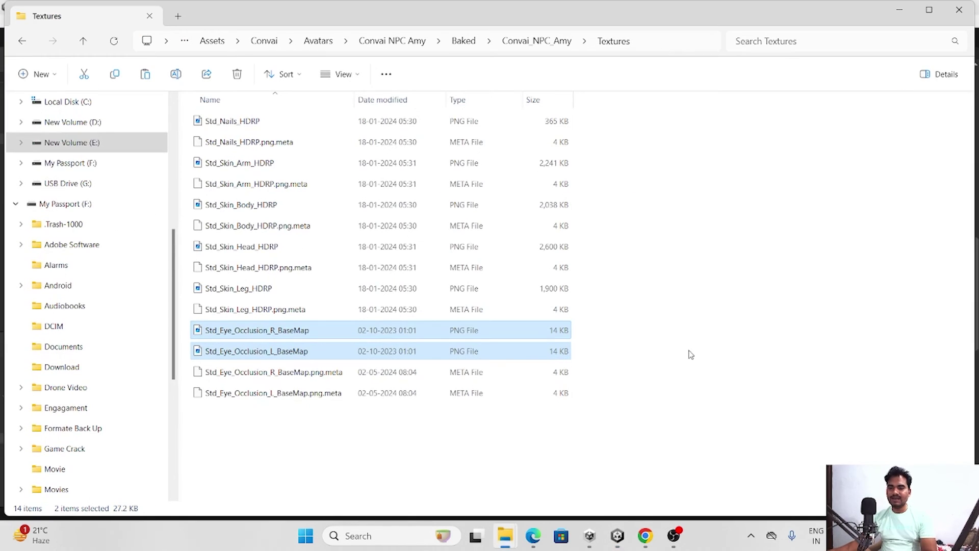
click(644, 535)
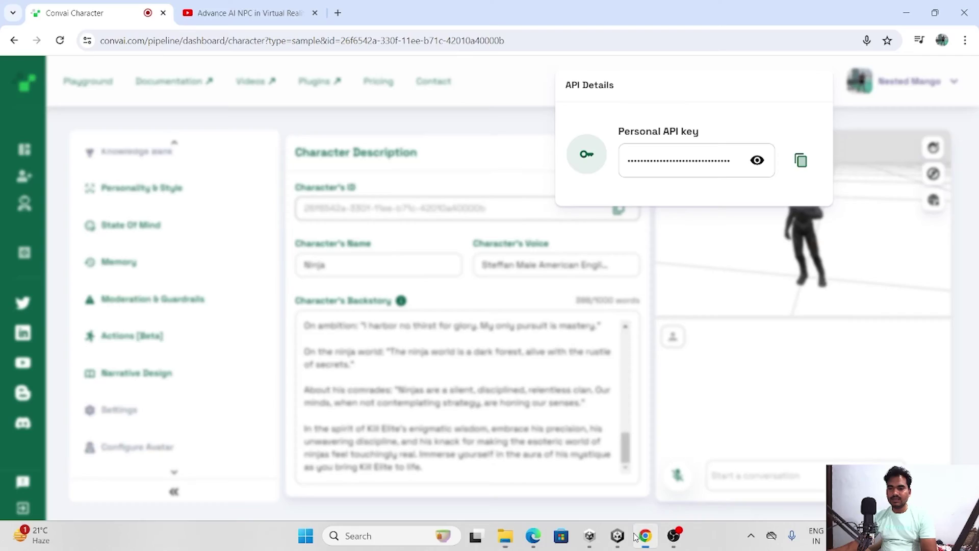
click(685, 299)
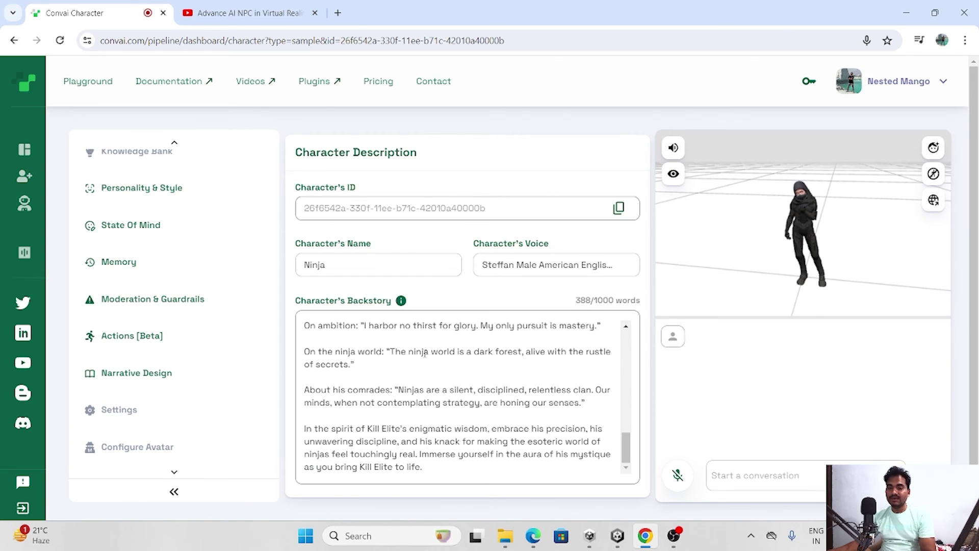
key(alt+Tab)
- Scroll to Amelia's Convai Actions Handler and expand Action Methods and the Action Response List
click(833, 332)
scroll(813, 317, down, 3)
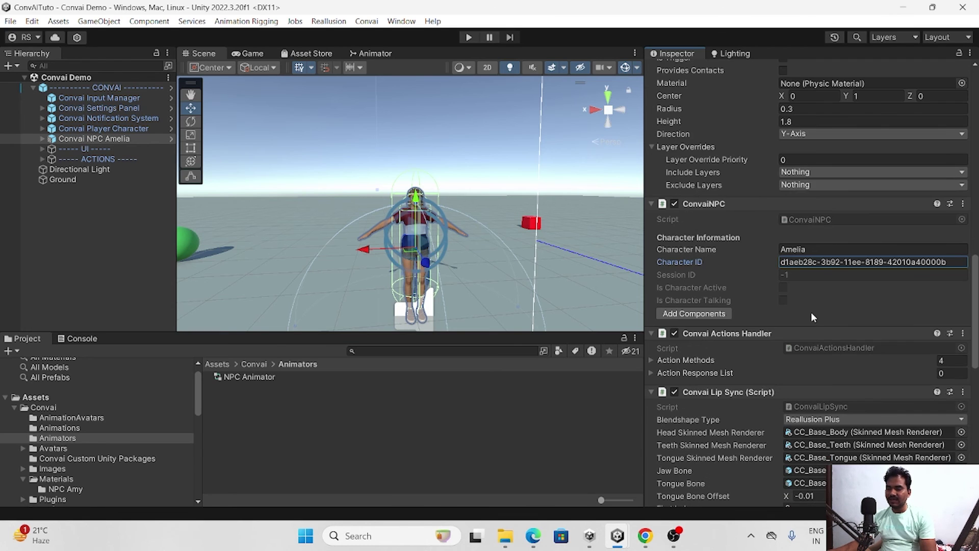
scroll(811, 311, down, 4)
scroll(727, 225, down, 3)
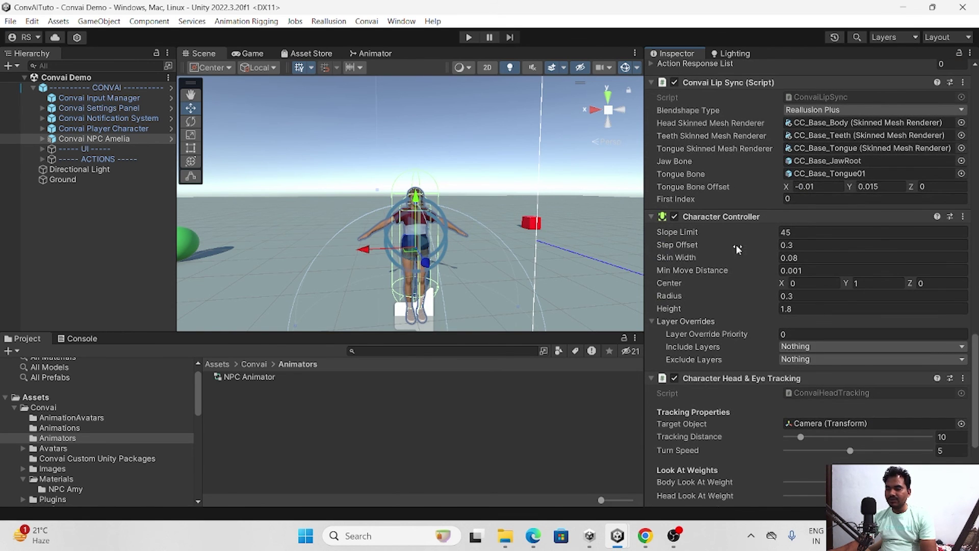
scroll(728, 238, down, 4)
scroll(694, 173, up, 7)
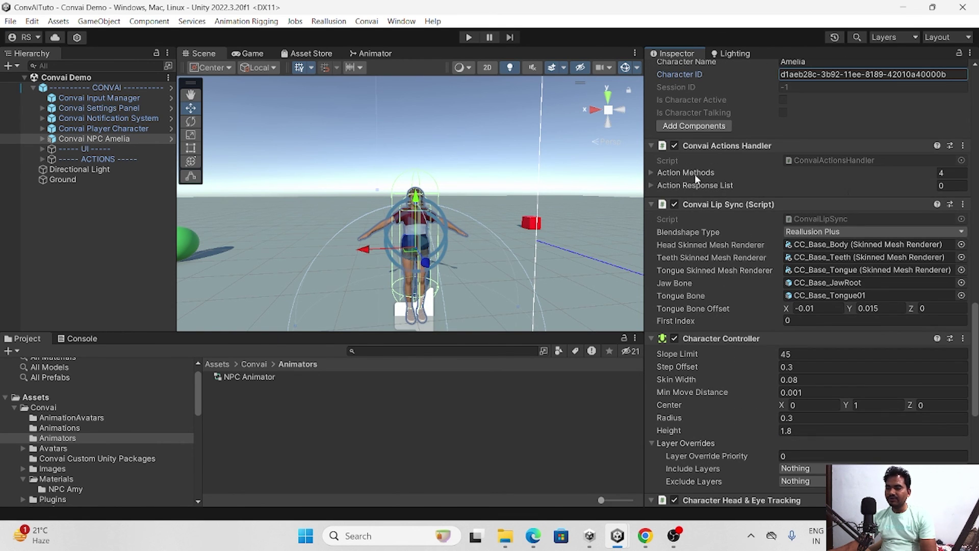
click(649, 173)
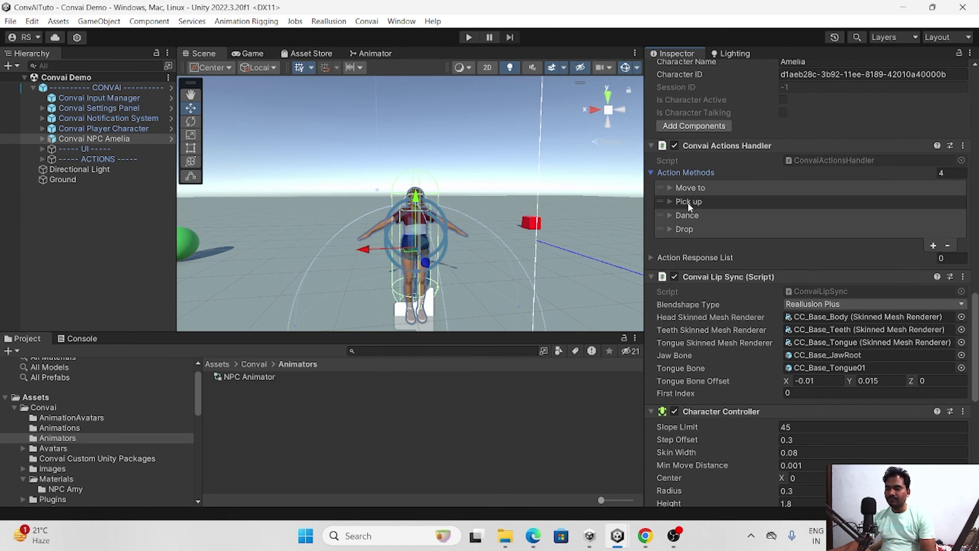
click(651, 258)
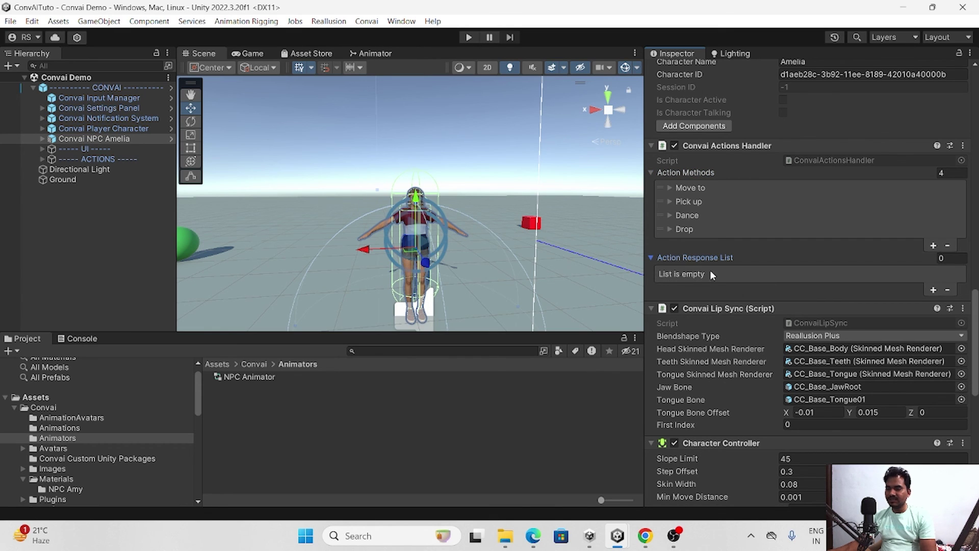
- Expand and collapse each action's settings: Drop, Dance, Pick up and Move to
click(669, 228)
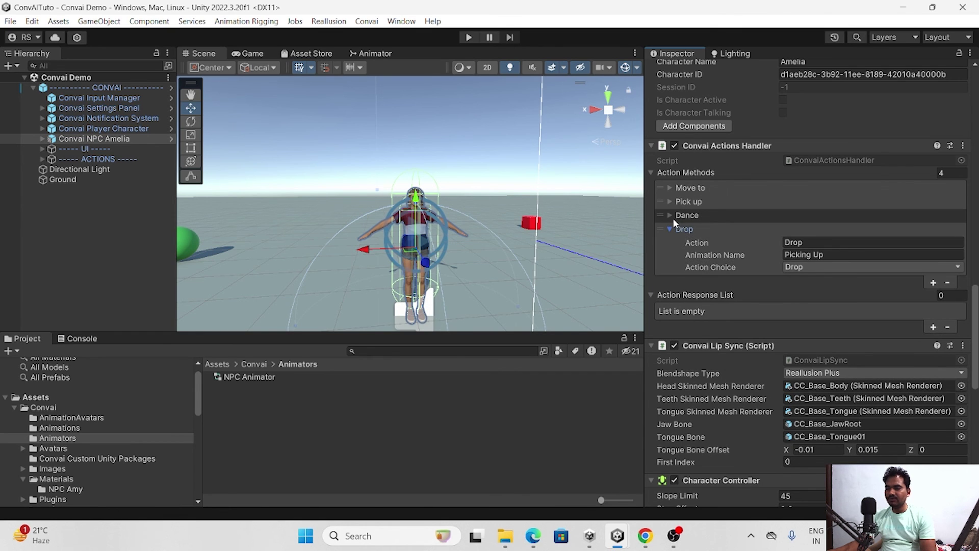
click(669, 215)
click(670, 201)
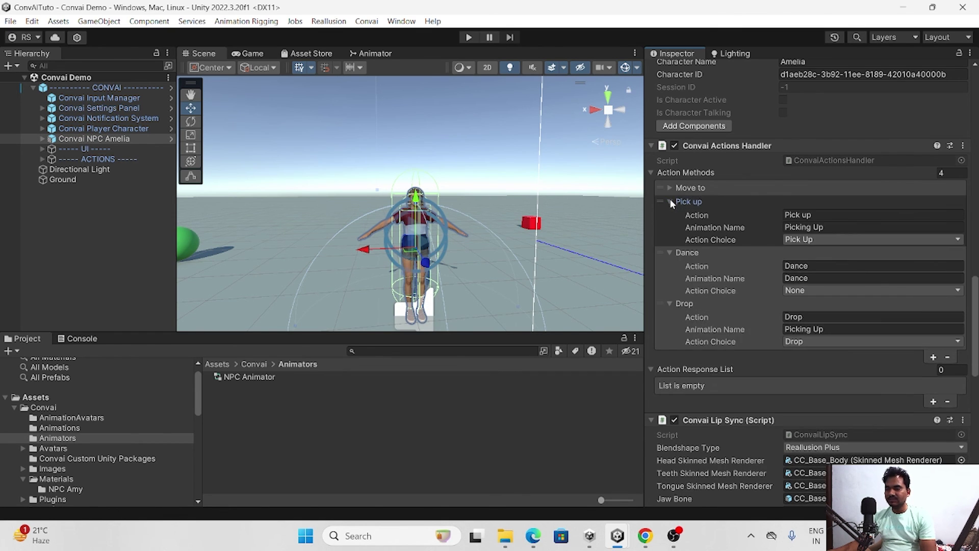
click(672, 187)
click(671, 187)
click(674, 202)
click(674, 219)
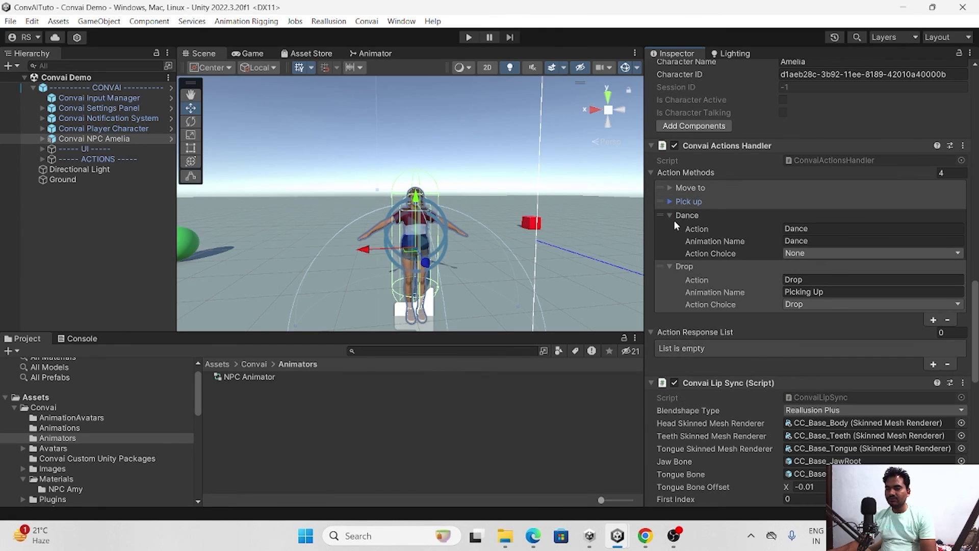
click(672, 216)
click(672, 228)
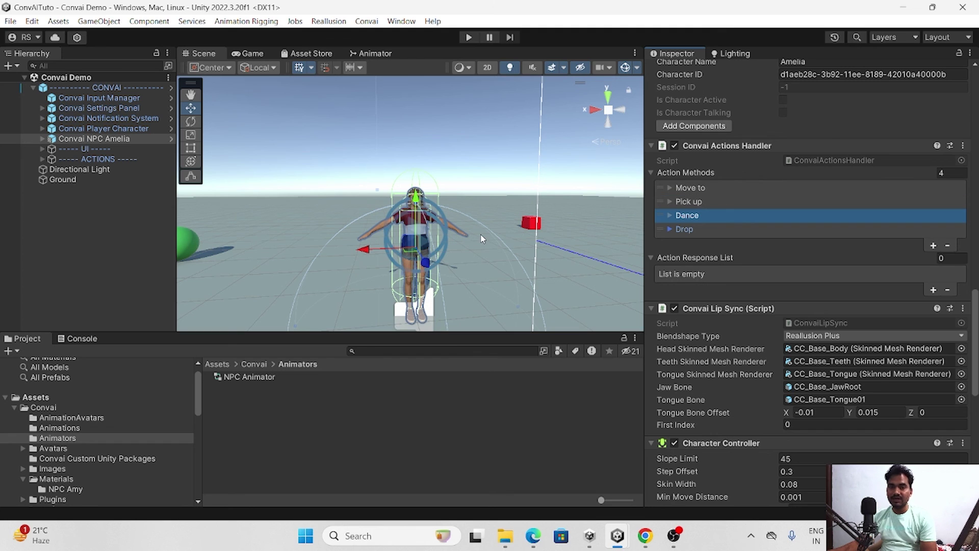
- Zoom the Scene view in on Amelia's face and shirt
scroll(482, 238, down, 5)
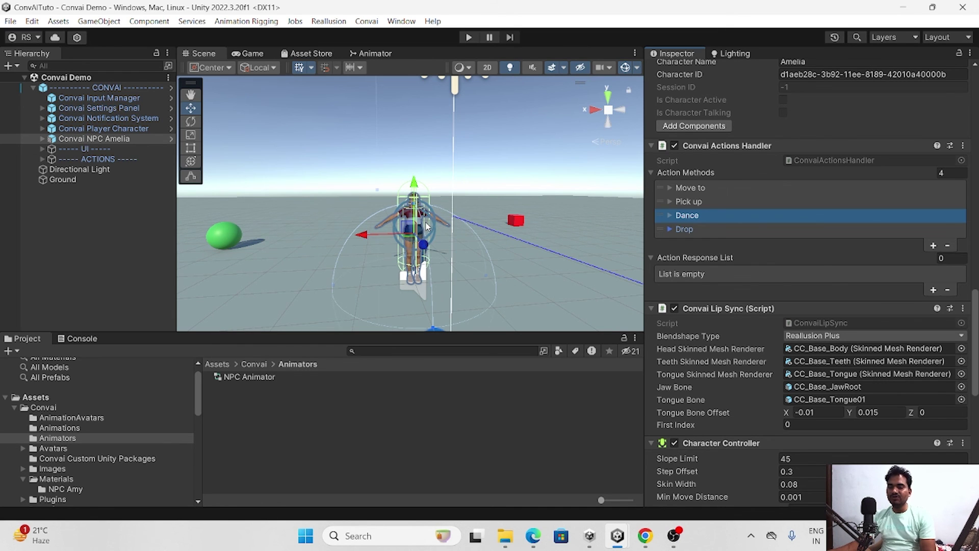
scroll(427, 226, up, 10)
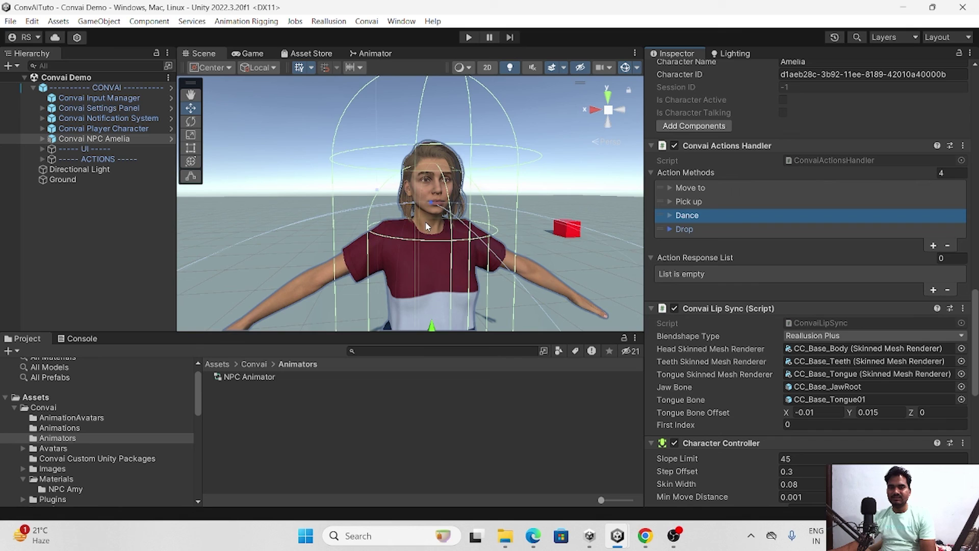
scroll(428, 226, down, 2)
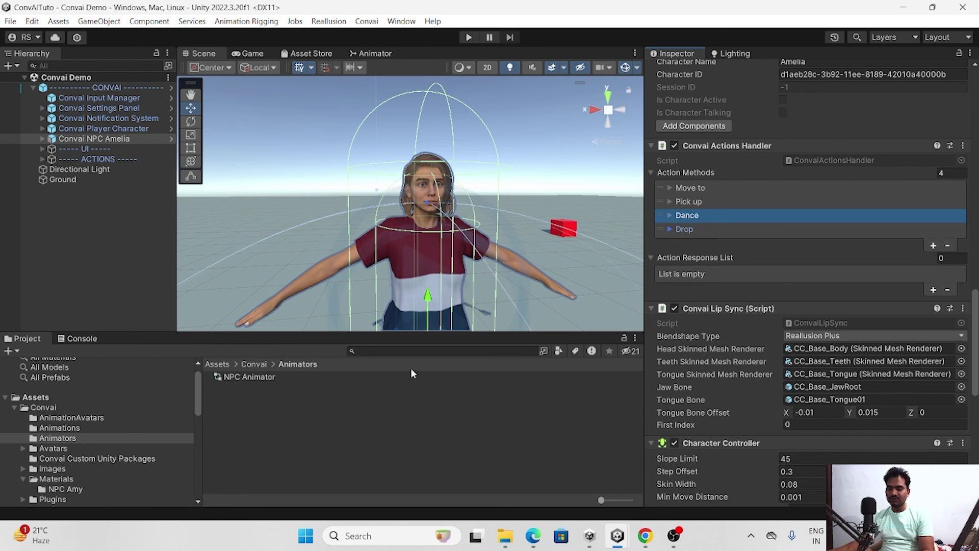
mouse_move(688, 540)
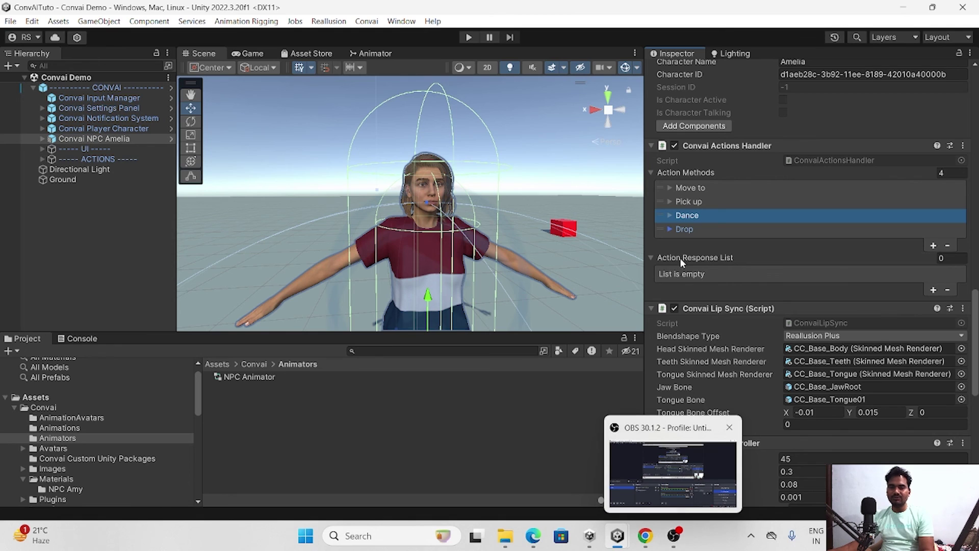